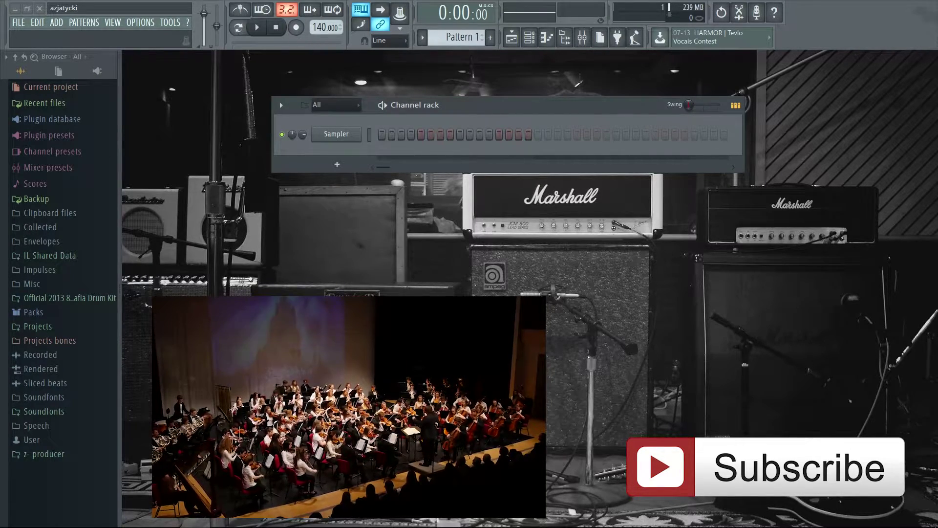
Expand the Soundfonts folder in the browser and look through the soundfonts it contains
click(52, 401)
scroll(63, 328, down, 15)
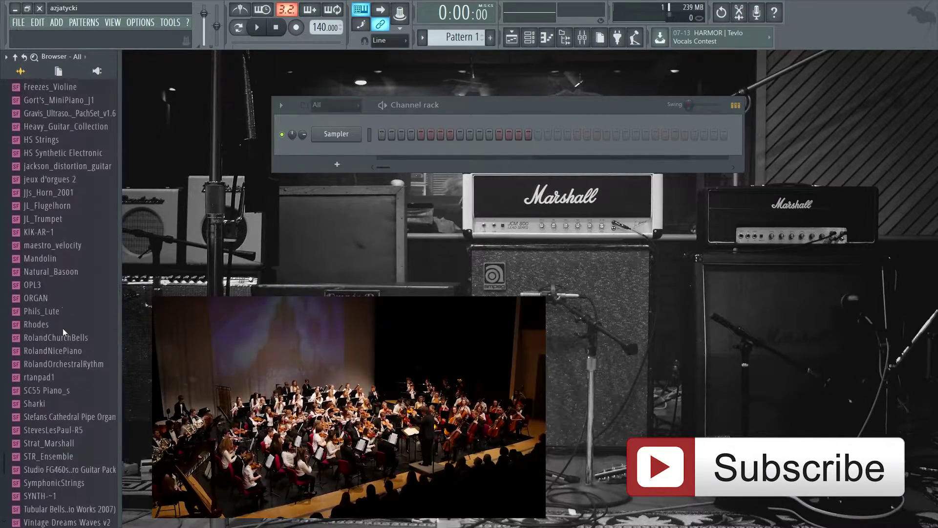
scroll(62, 327, up, 10)
scroll(63, 328, down, 10)
scroll(63, 327, up, 12)
scroll(63, 330, up, 1)
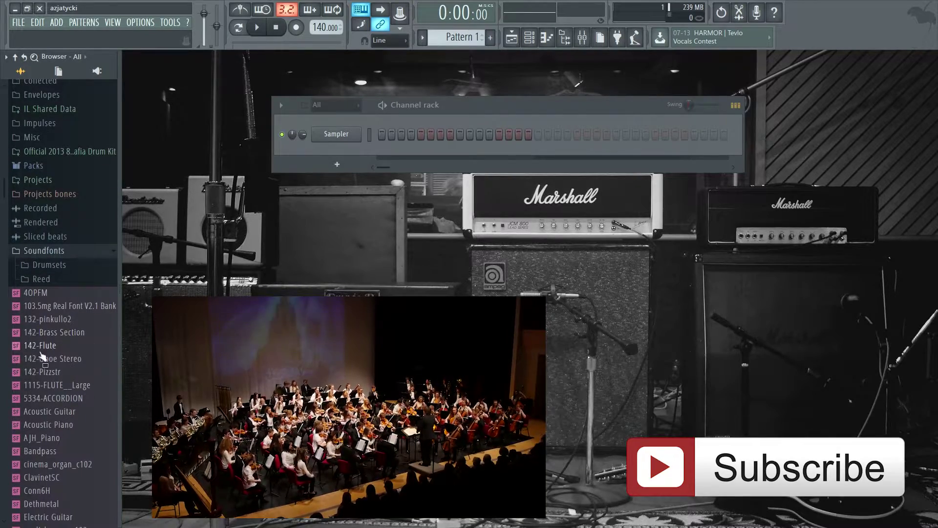
scroll(65, 333, down, 6)
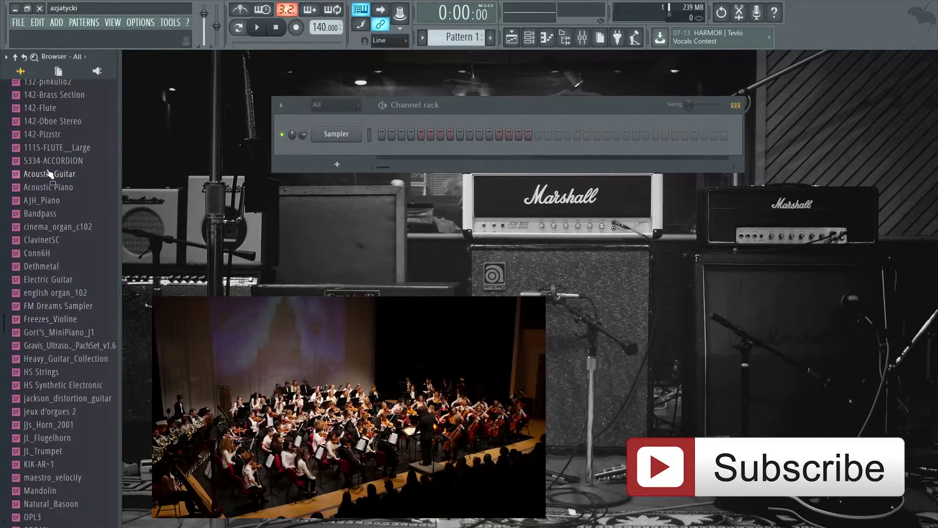
scroll(48, 178, up, 4)
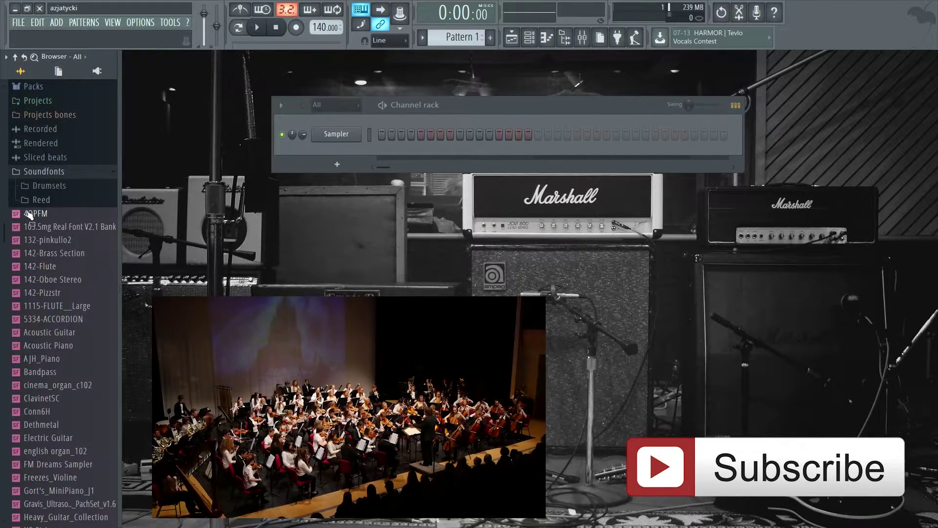
Expand the Drumsets subfolder of Soundfonts and look through the drum kits in it
click(46, 187)
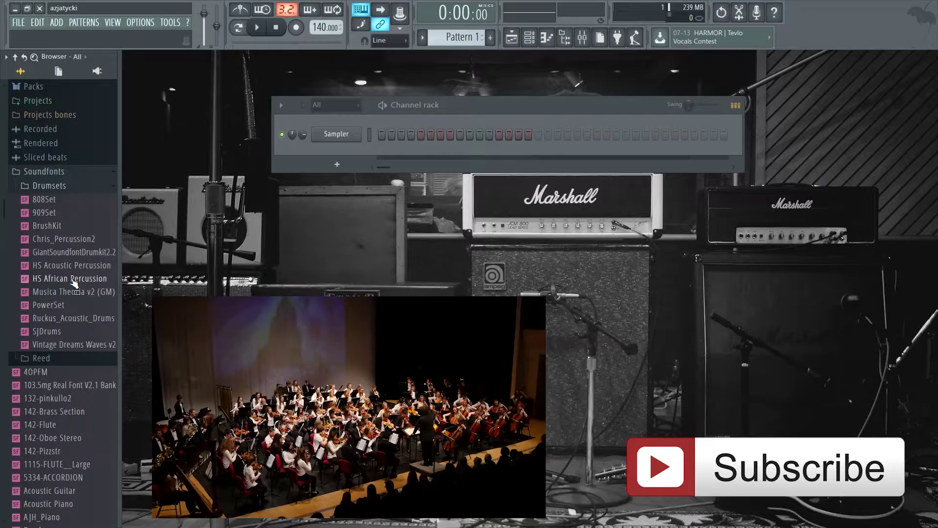
drag(44, 212, 37, 229)
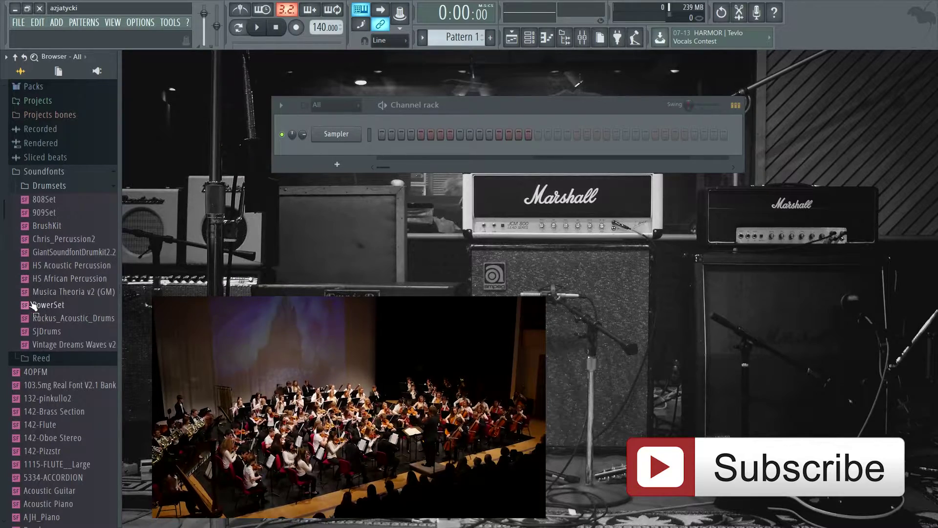
drag(49, 261, 31, 276)
scroll(54, 215, down, 4)
scroll(60, 245, down, 12)
scroll(58, 251, up, 14)
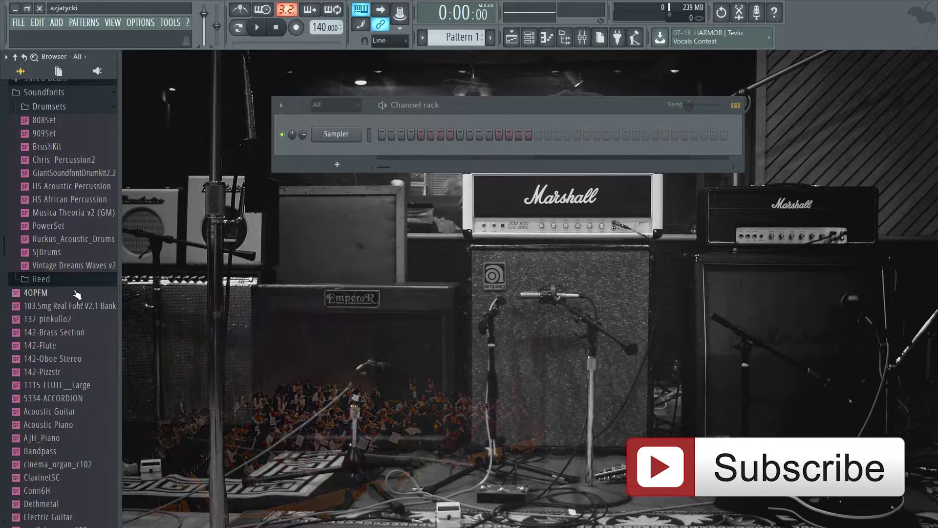
scroll(57, 147, up, 3)
scroll(56, 142, up, 8)
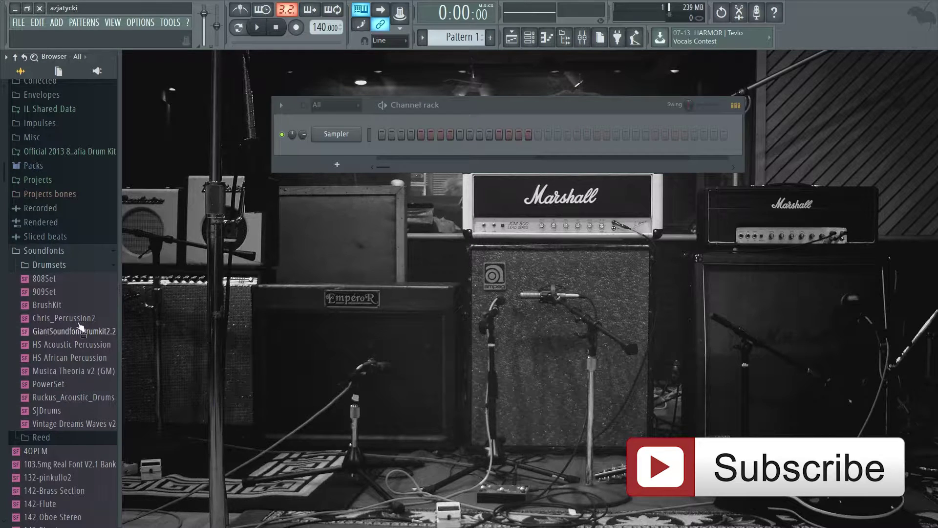
drag(37, 277, 100, 279)
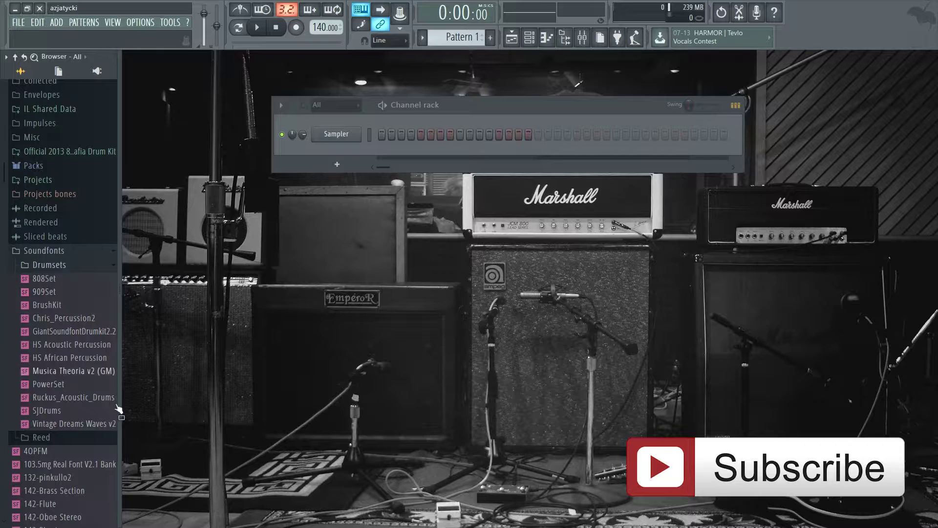
drag(36, 369, 49, 260)
scroll(30, 359, down, 4)
scroll(69, 264, up, 4)
Load the 808Set soundfont onto the Sampler channel with its 808Set percussive patch and show the channel's miscellaneous settings
drag(58, 284, 336, 133)
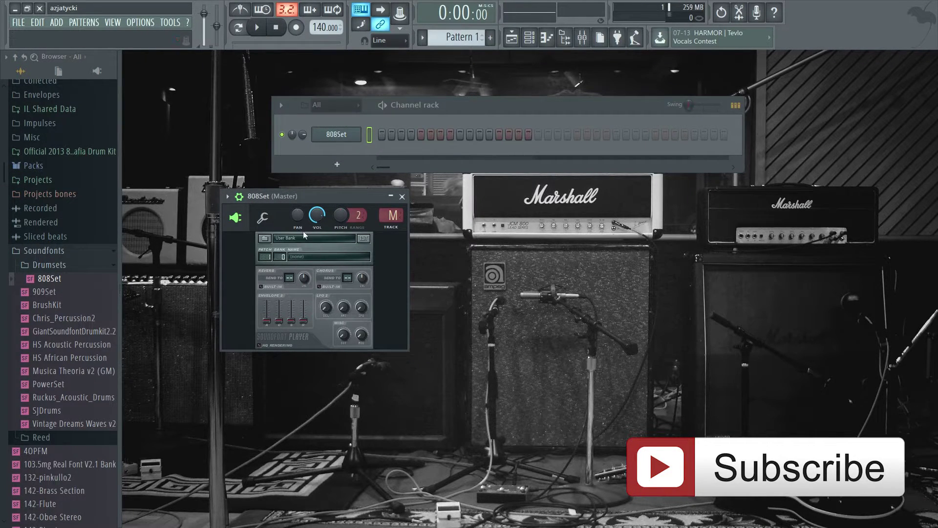
click(316, 258)
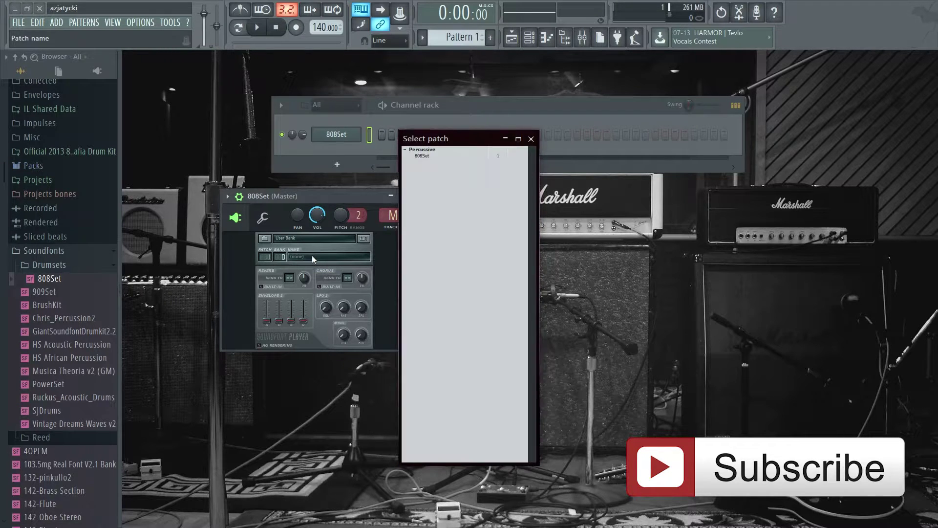
click(428, 156)
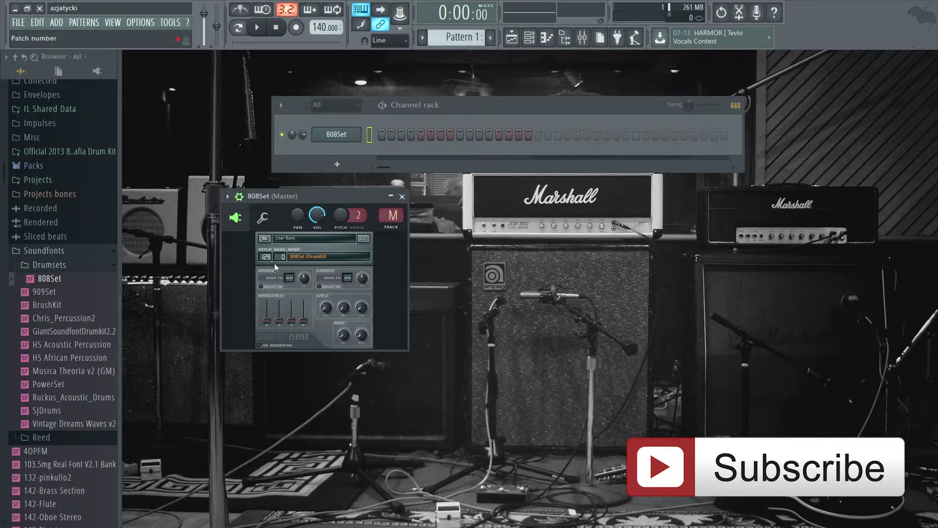
drag(341, 196, 436, 222)
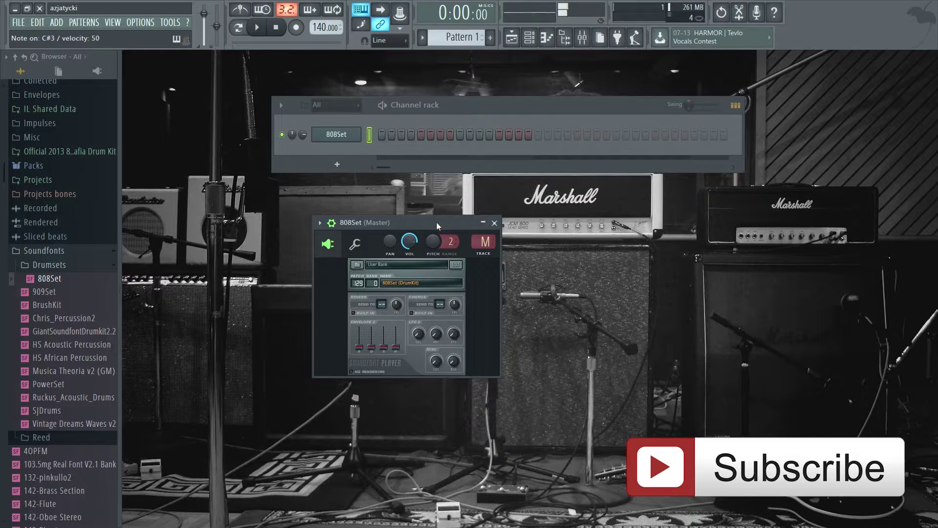
click(355, 244)
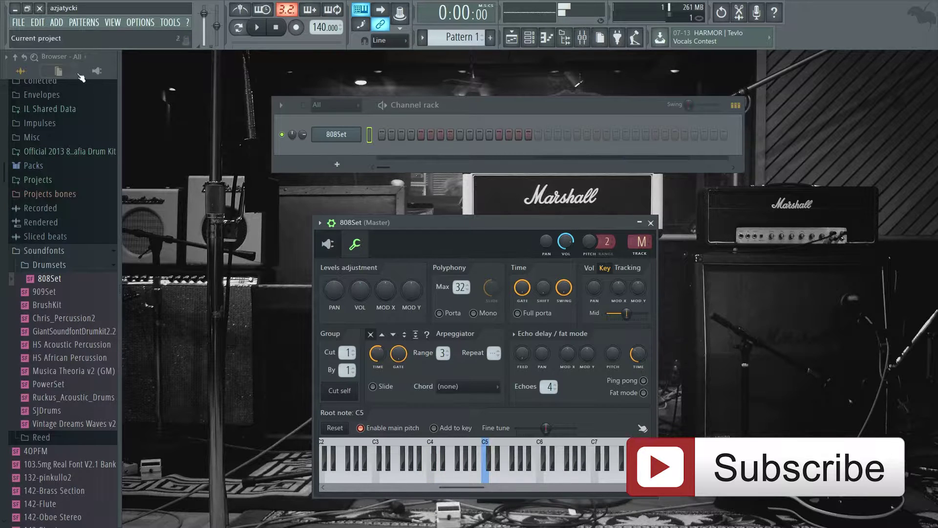
Replace 808Set with the 909Set soundfont and record a drum beat at 125 BPM with the metronome on
drag(44, 292, 344, 140)
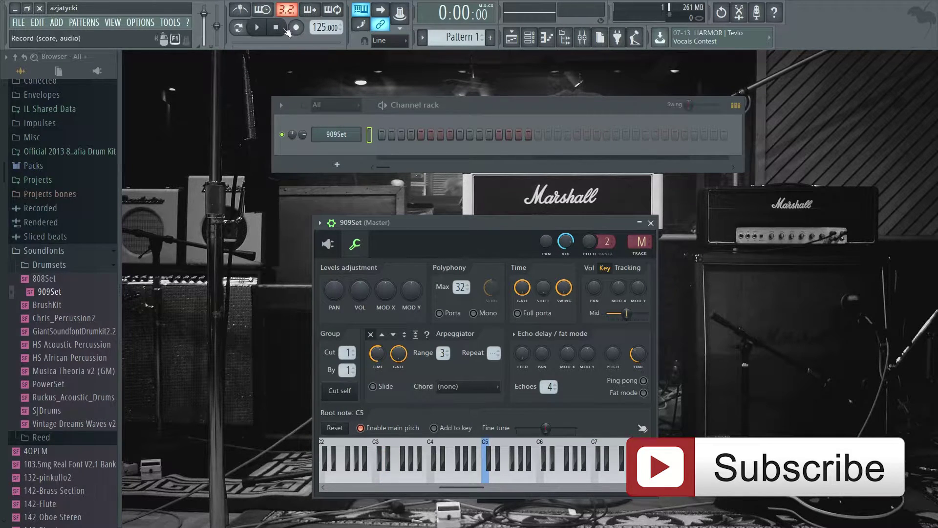
click(248, 9)
key(r)
click(266, 30)
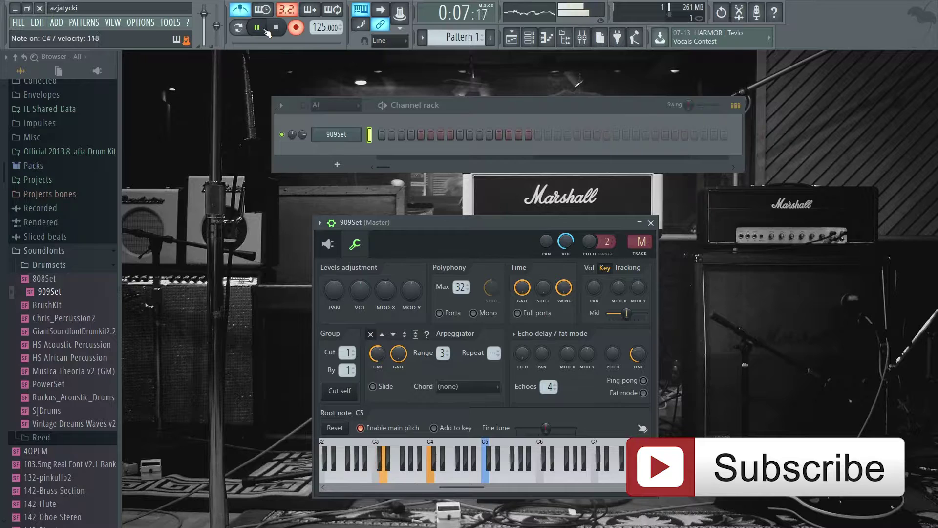
End recording, switch the metronome off while the 909Set beat plays back, and stop playback
click(296, 27)
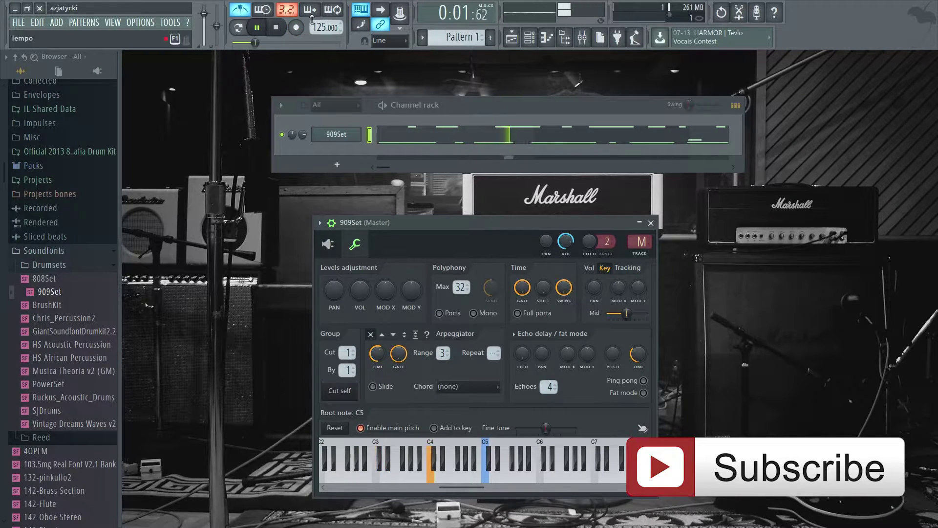
click(242, 10)
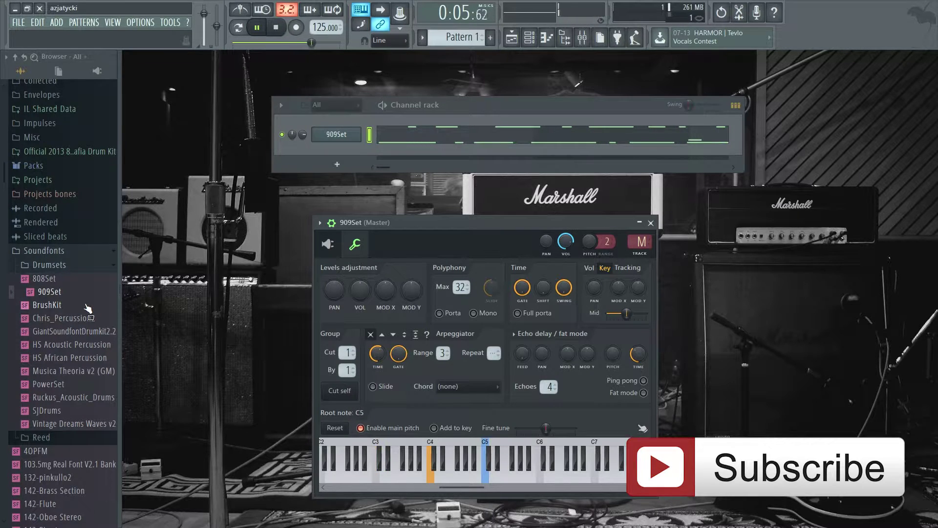
key(space)
Add the BrushKit soundfont as a new channel below 909Set and select its BrushKit percussive patch
mouse_move(61, 309)
mouse_down()
mouse_move(265, 192)
mouse_move(311, 152)
mouse_up()
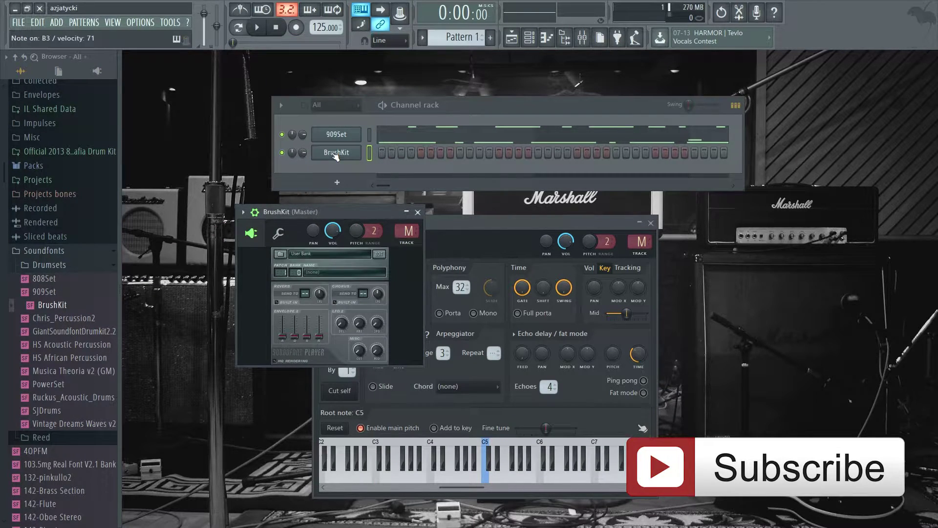
click(329, 268)
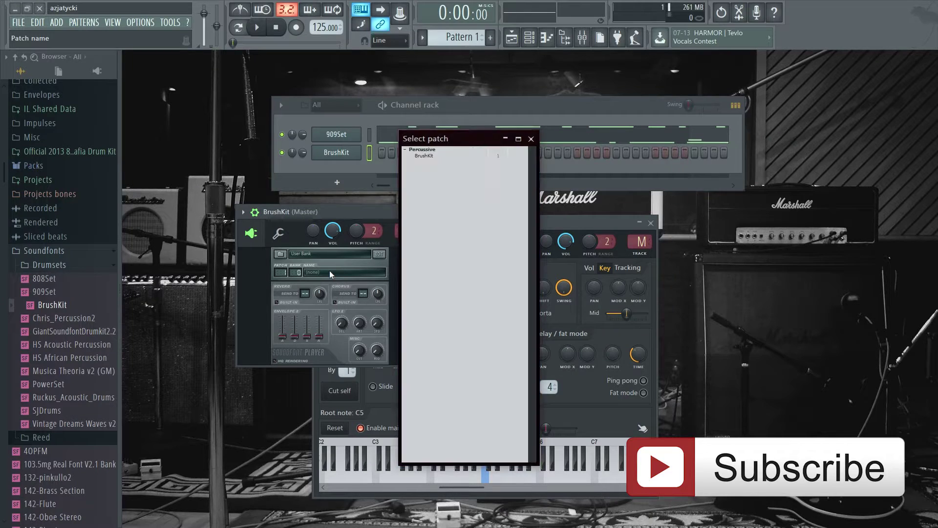
click(430, 169)
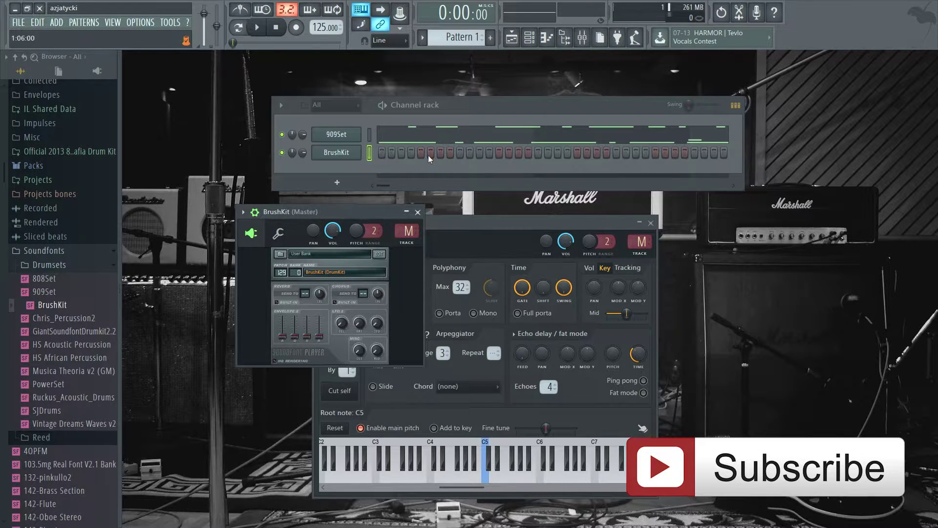
Record a BrushKit part over the 909Set beat and stop the recording
click(296, 27)
click(262, 28)
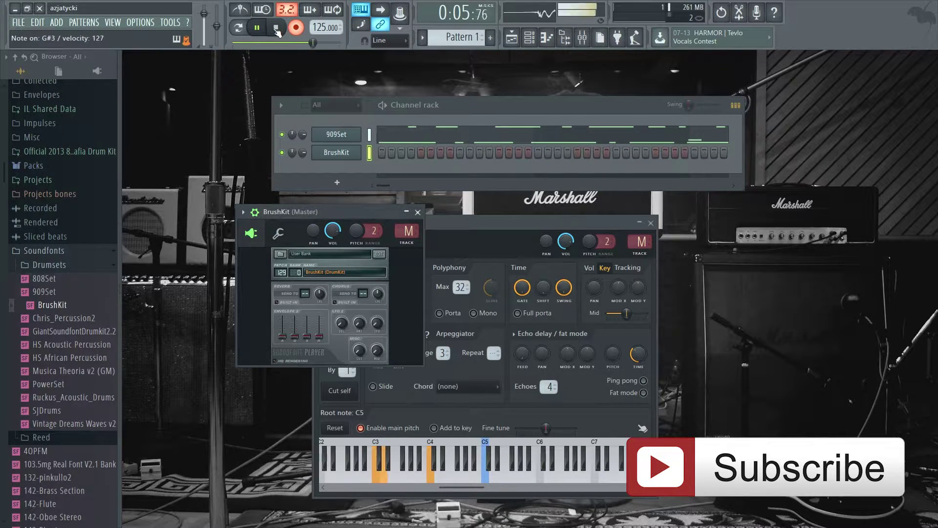
click(276, 28)
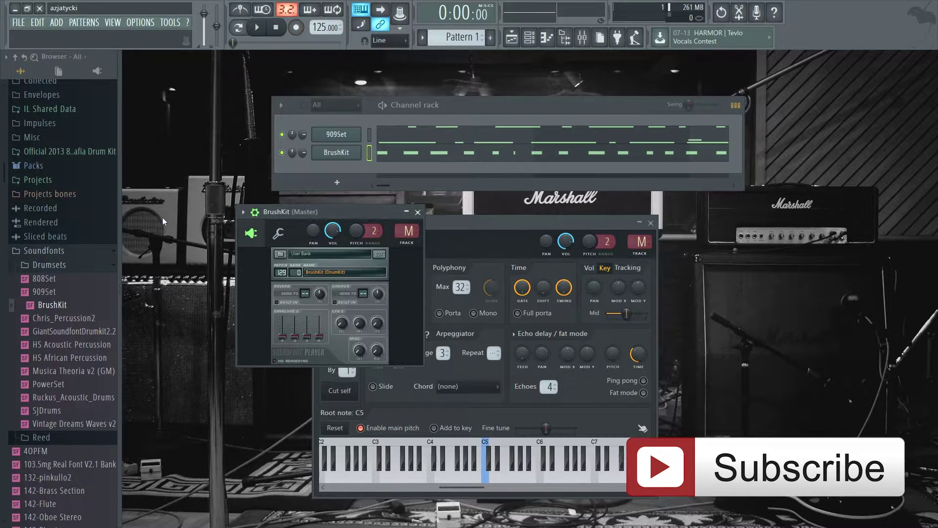
Add Chris_Percussion2 and GiantSoundfontDrumkit2.2 as new channels below BrushKit, moving the Channel rack clear of the plugin windows
click(78, 318)
drag(81, 323, 331, 167)
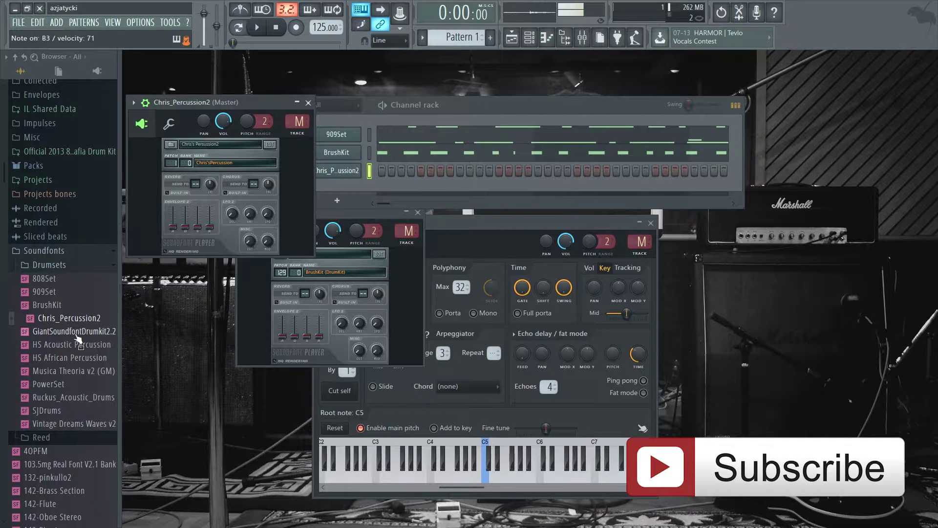
drag(77, 332, 350, 197)
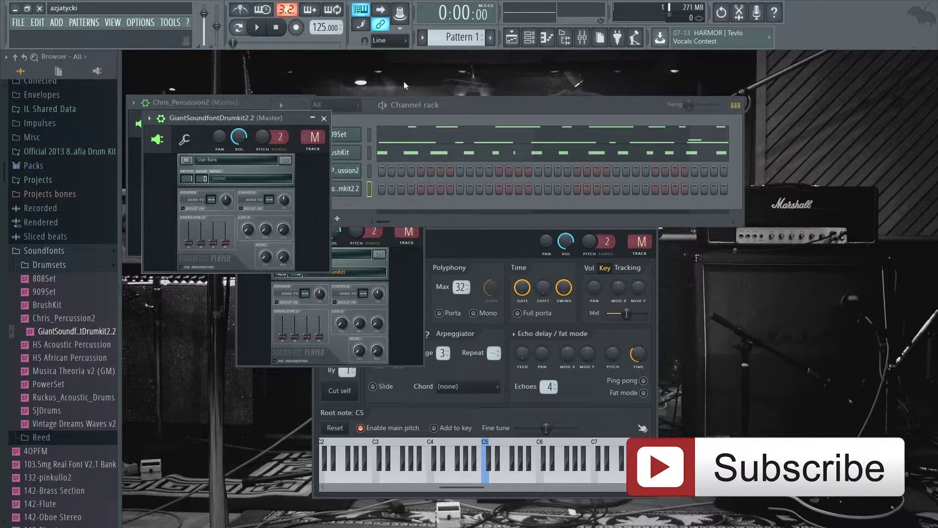
drag(433, 108, 579, 96)
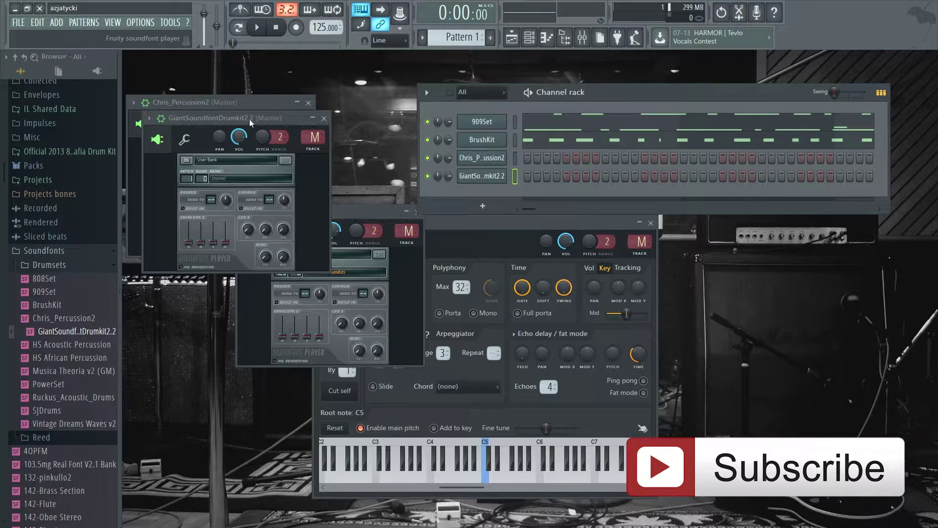
click(482, 176)
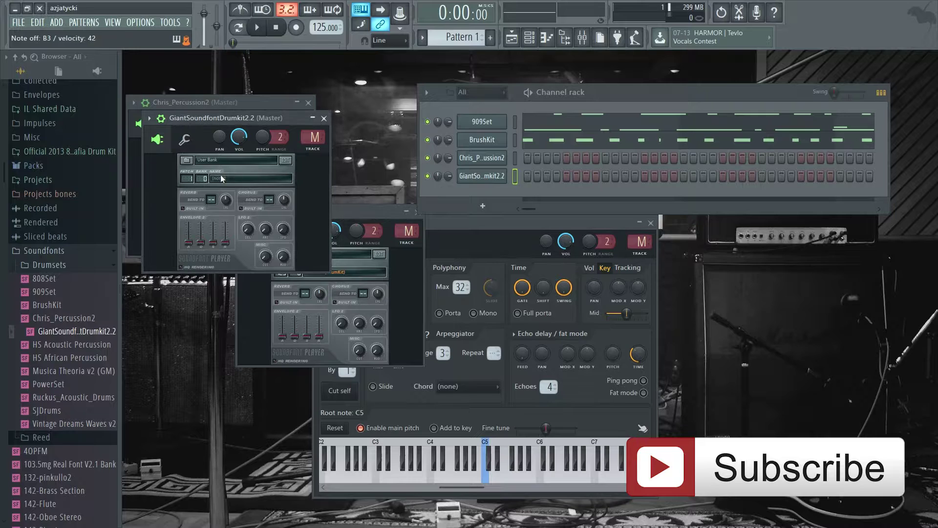
Audition the Neu patch of GiantSoundfontDrumkit2.2 and switch the channel to the Power patch
click(228, 180)
double_click(433, 161)
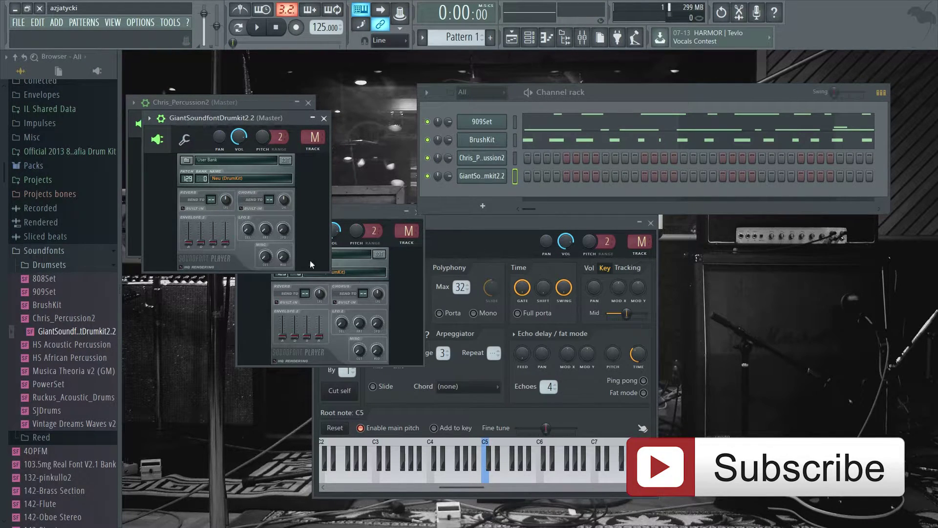
click(231, 179)
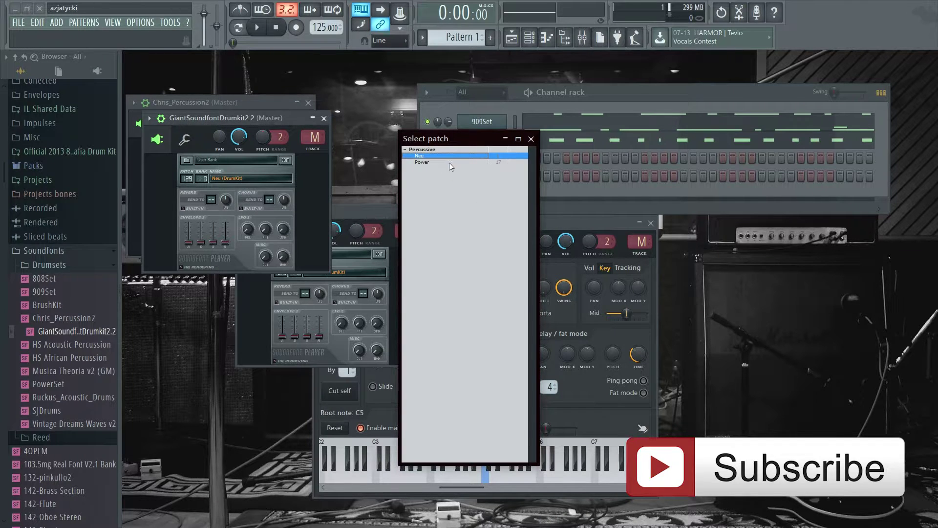
double_click(421, 163)
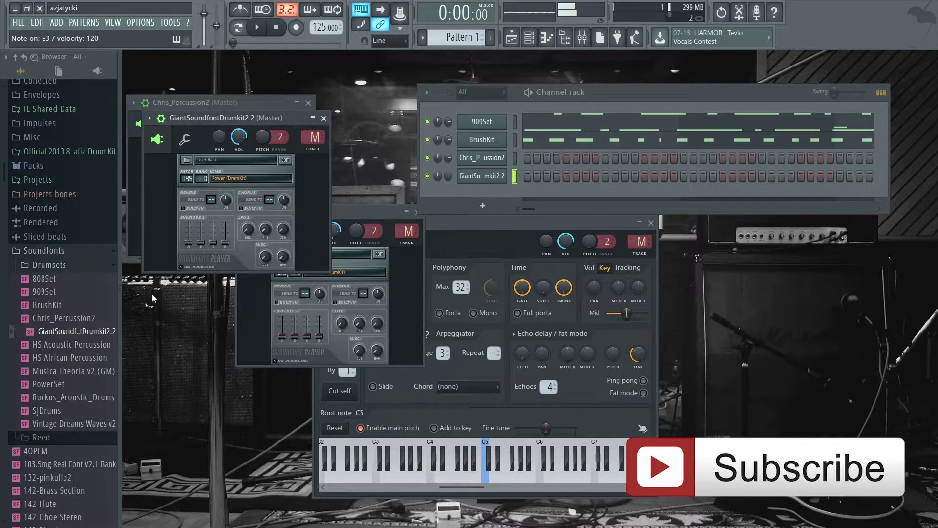
Add the HS Acoustic Percussion soundfont as a new channel below GiantSoundfontDrumkit2.2 and audition it
drag(72, 347, 475, 196)
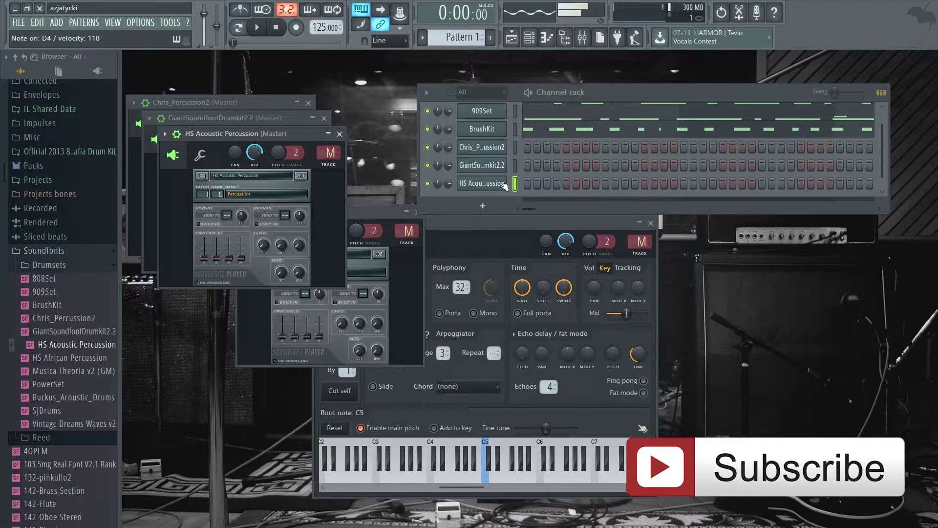
click(491, 187)
click(491, 188)
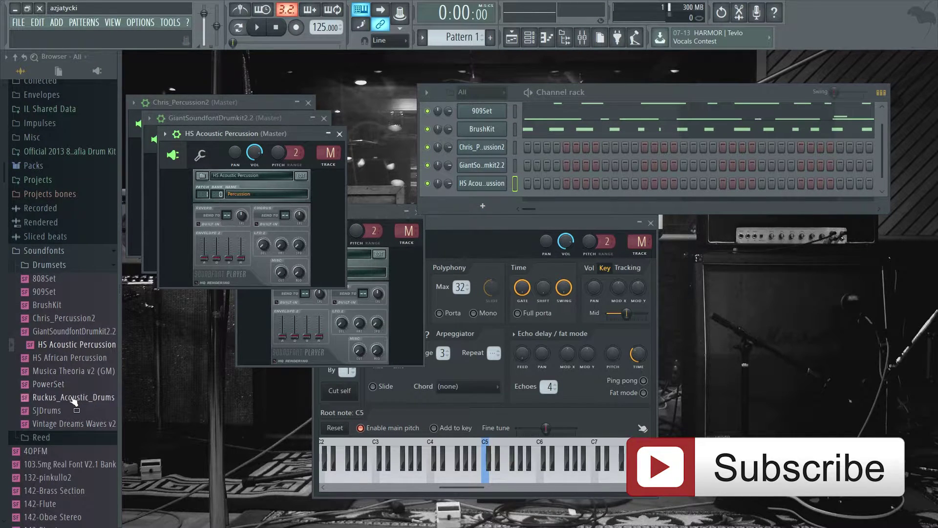
Replace HS Acoustic Percussion with the Ruckus_Acoustic_Drums soundfont and check its available patches
drag(68, 402, 486, 192)
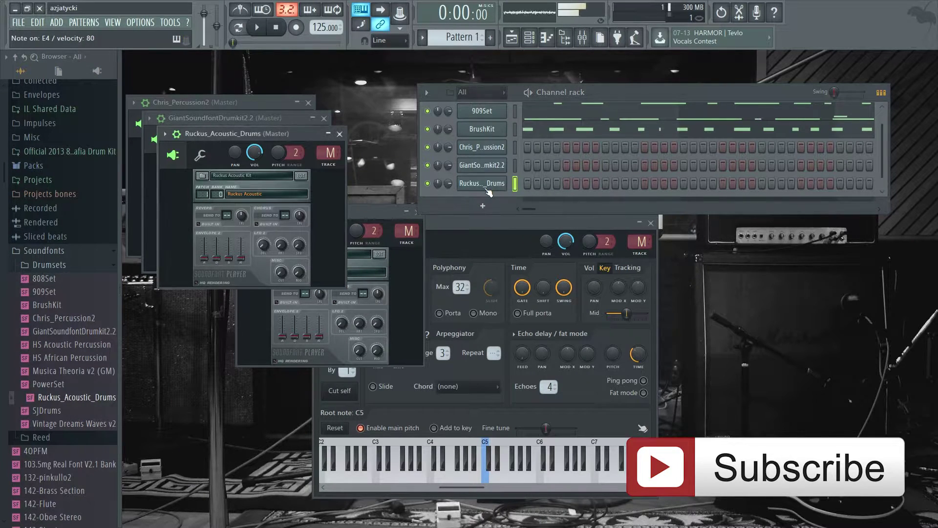
click(235, 193)
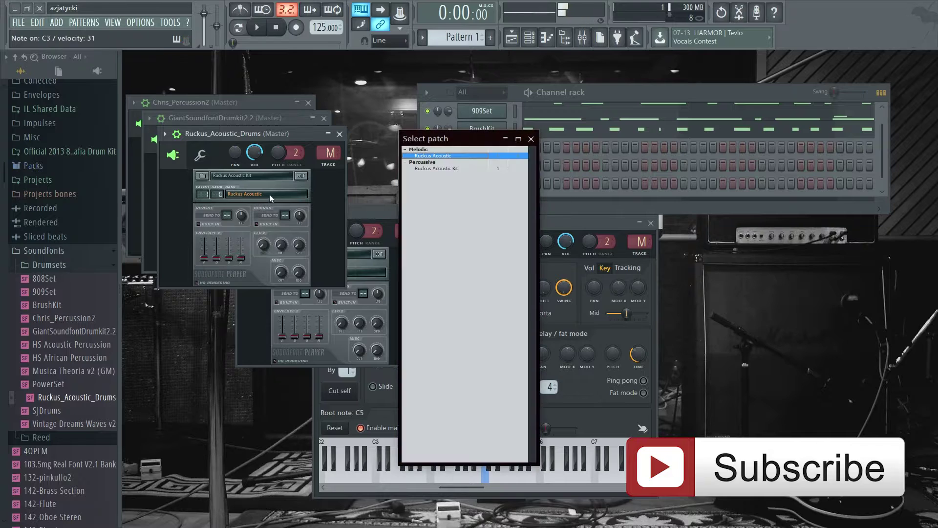
click(446, 174)
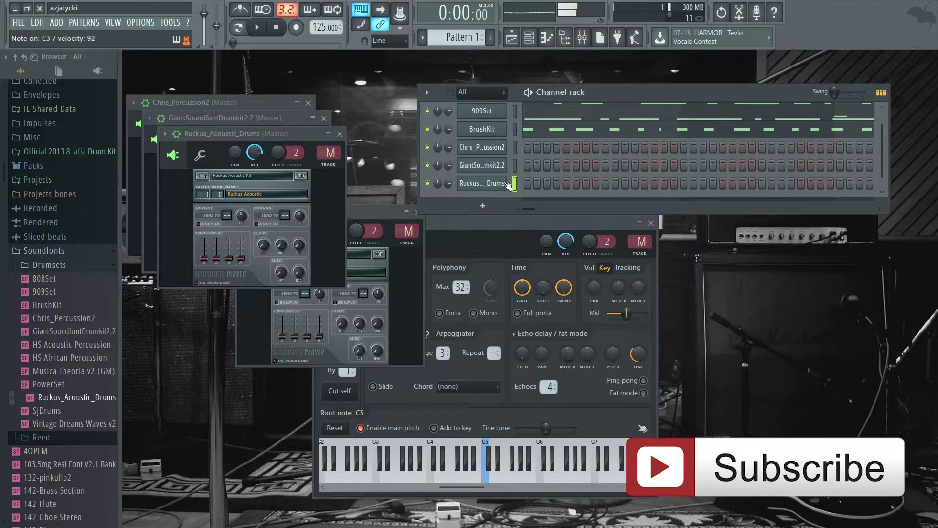
Record a beat with the Ruckus_Acoustic_Drums channel into Pattern 1 and stop the recording
click(508, 184)
click(508, 183)
click(297, 27)
click(264, 29)
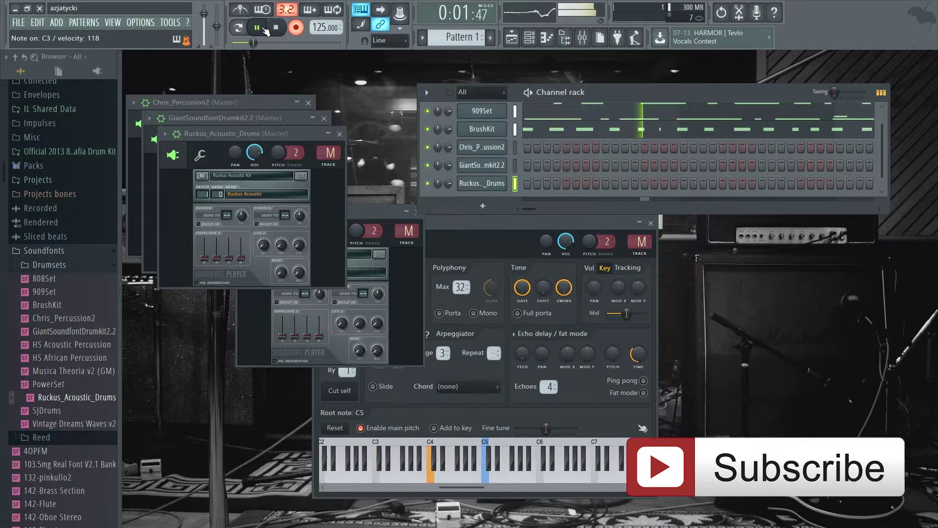
click(275, 27)
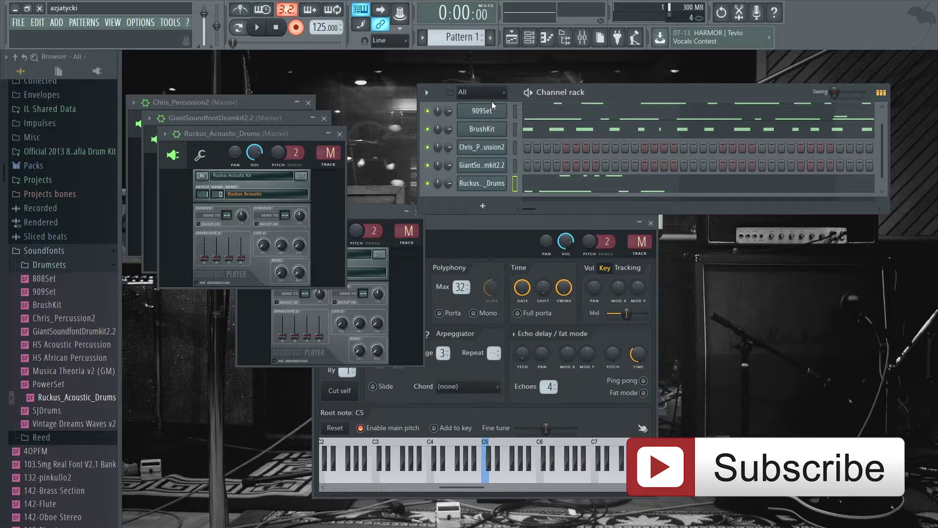
Replace the Ruckus_Acoustic_Drums channel's soundfont with SJDrums from the Drumsets folder
click(513, 111)
double_click(514, 113)
scroll(513, 116, up, 1)
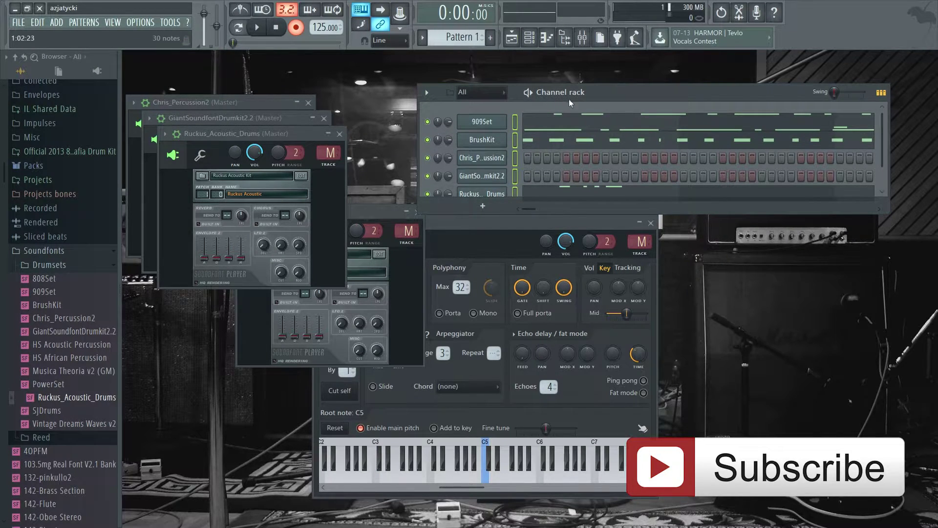
scroll(549, 108, down, 1)
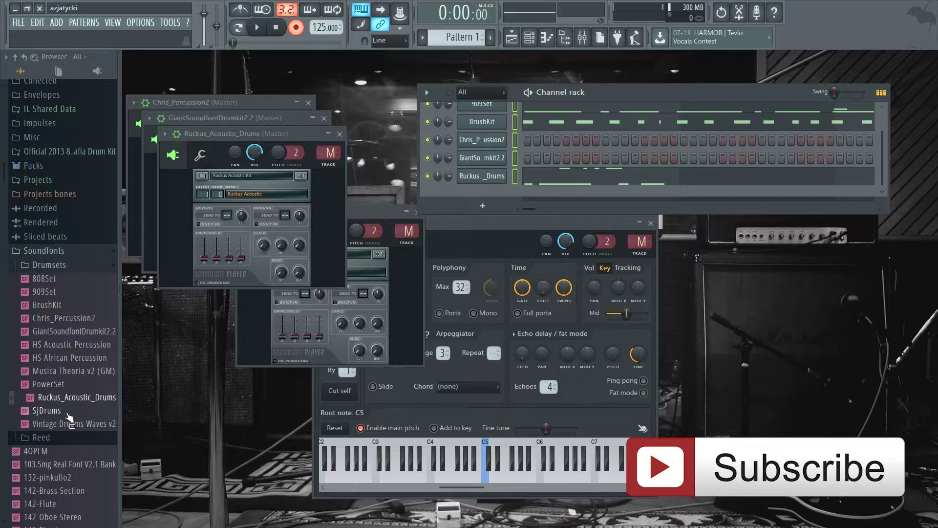
drag(67, 412, 491, 190)
click(493, 194)
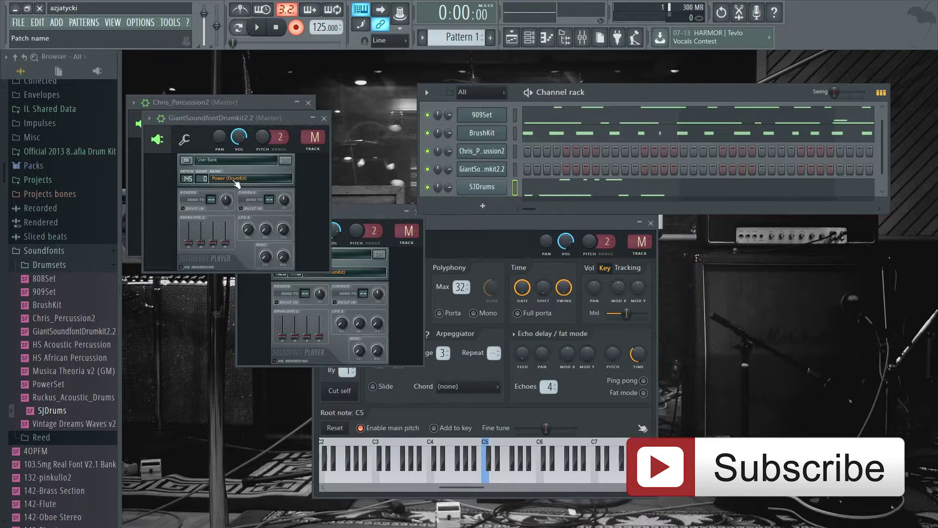
Set the SJDrums channel to the Standard Drums patch and audition it
click(237, 179)
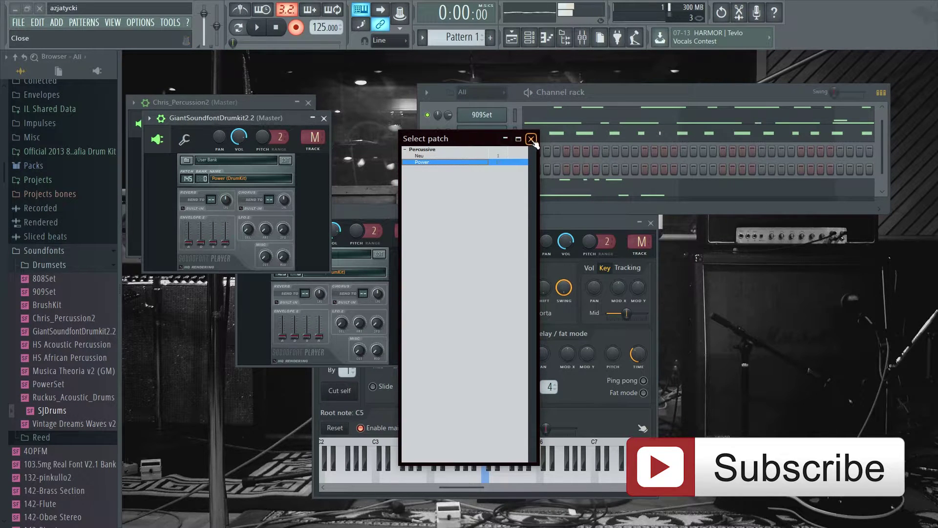
click(532, 139)
scroll(518, 190, down, 1)
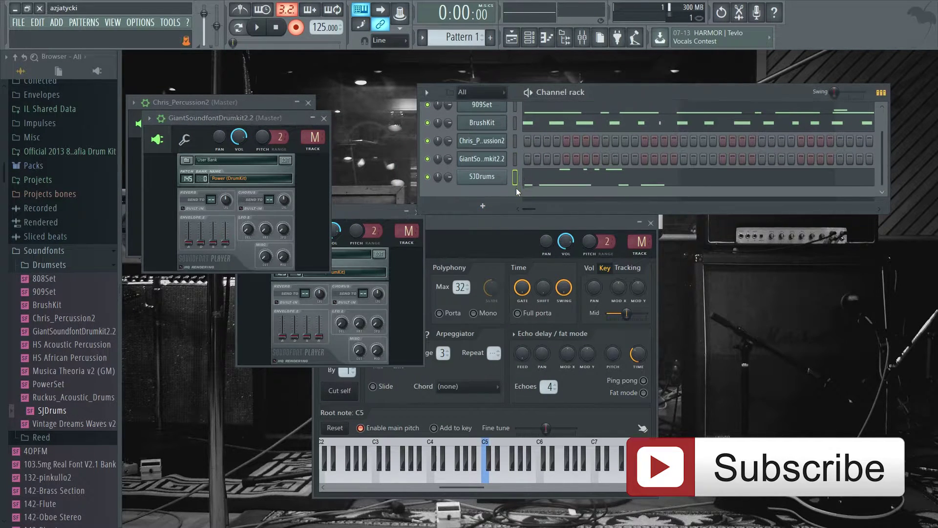
click(469, 178)
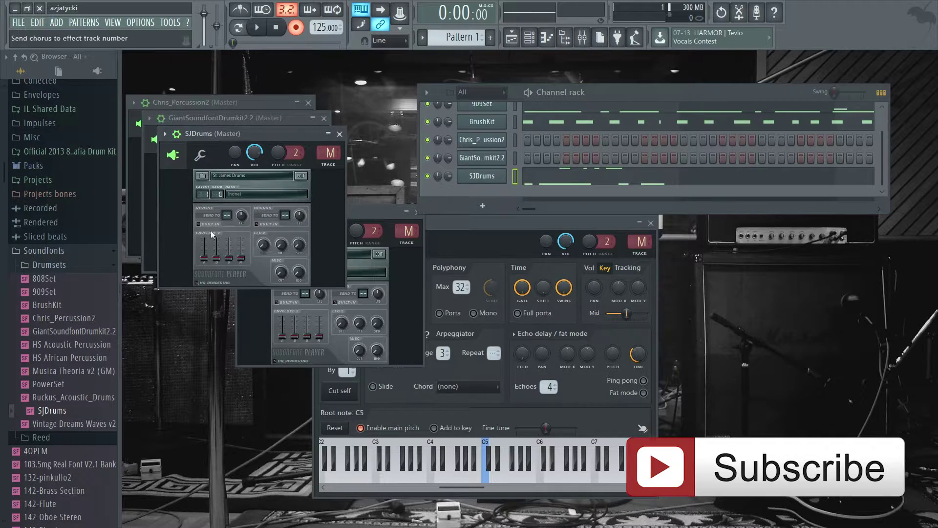
click(253, 195)
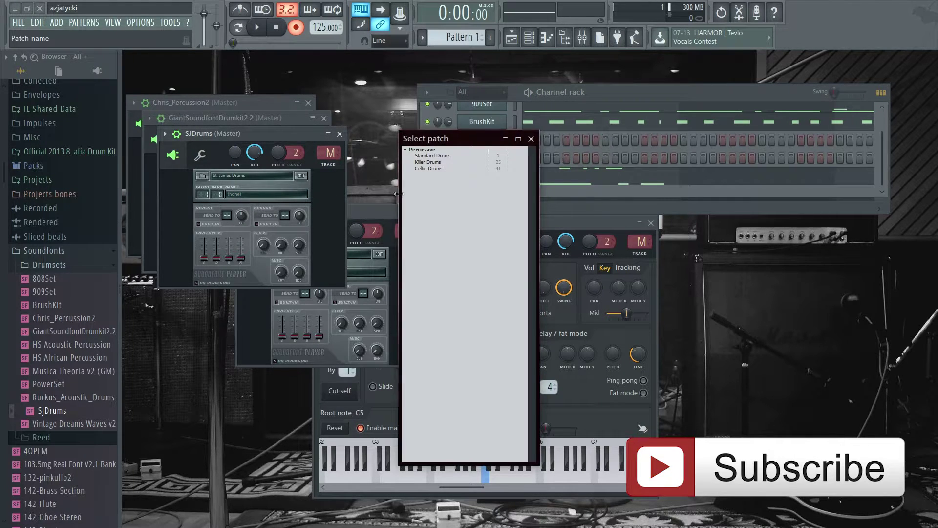
click(441, 156)
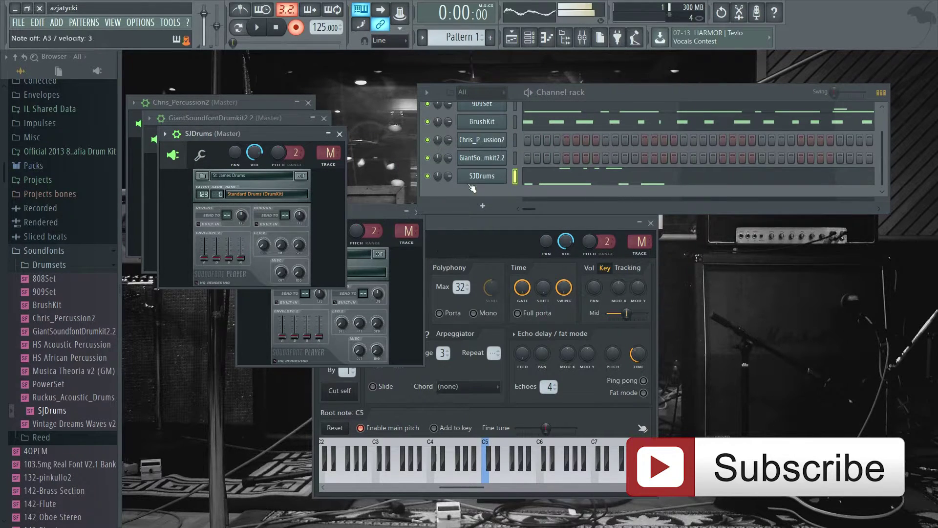
Audition the Killer Drums patch of SJDrums and switch the channel to the Celtic Drums patch
click(274, 194)
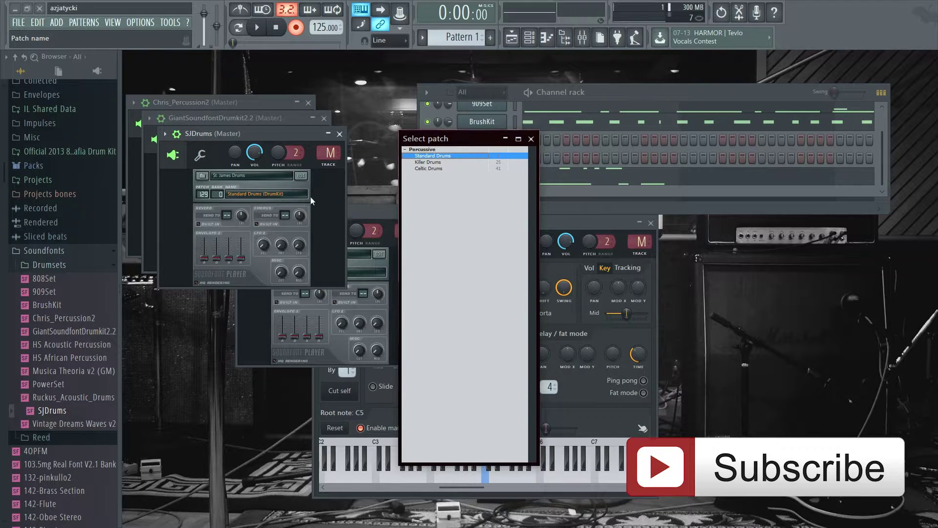
click(435, 168)
click(487, 176)
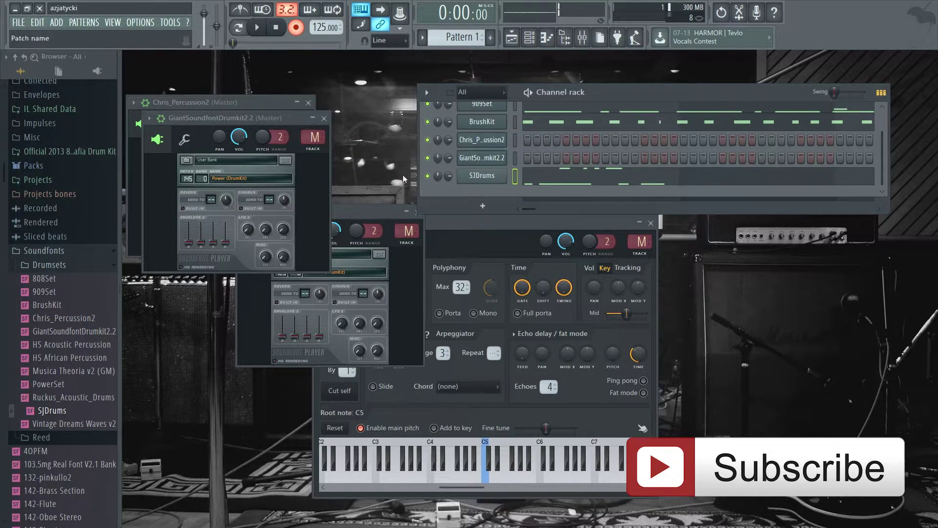
click(481, 175)
click(264, 194)
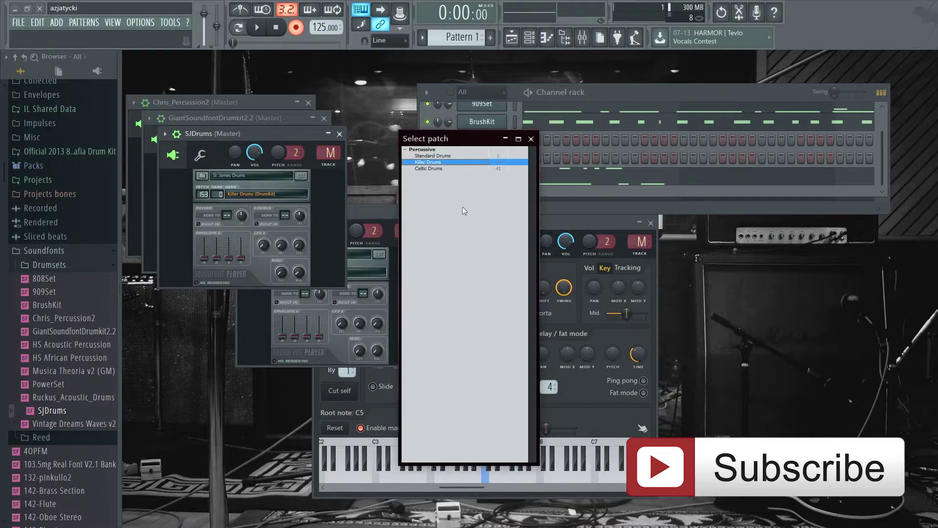
click(437, 169)
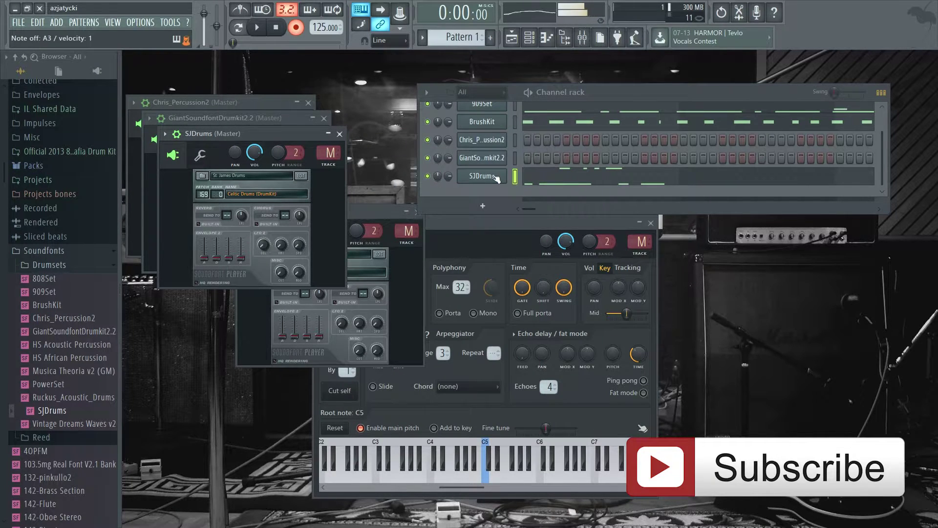
Enlarge the Channel rack to show every channel, select them all and delete them
scroll(740, 201, up, 1)
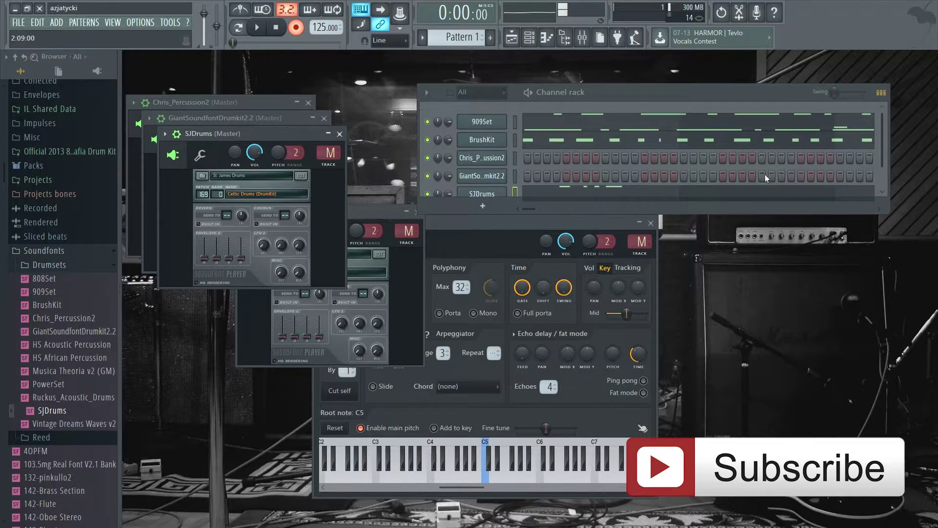
drag(726, 213, 726, 229)
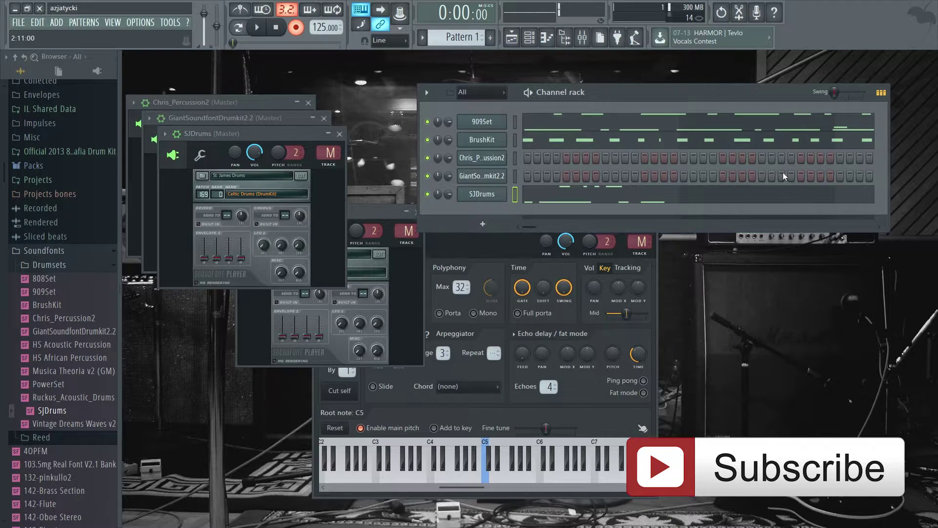
drag(515, 122, 526, 201)
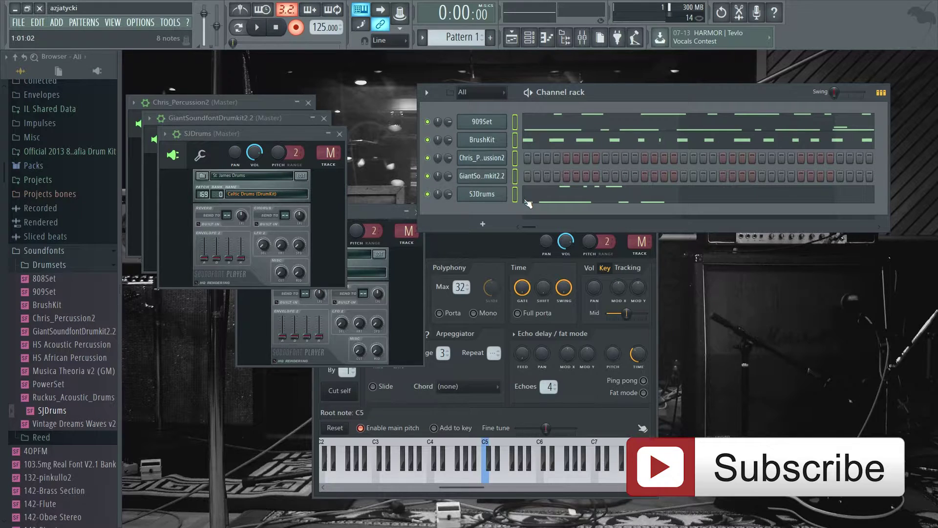
key(alt+Delete)
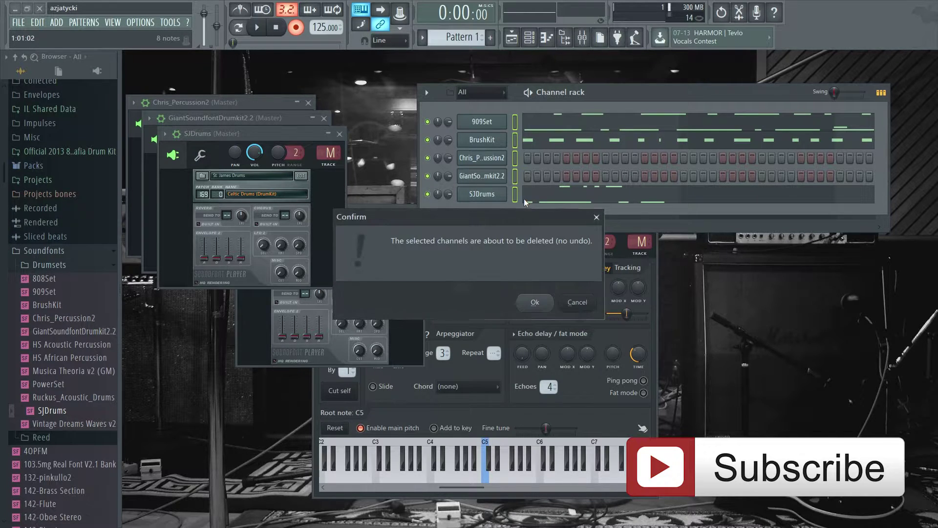
key(Return)
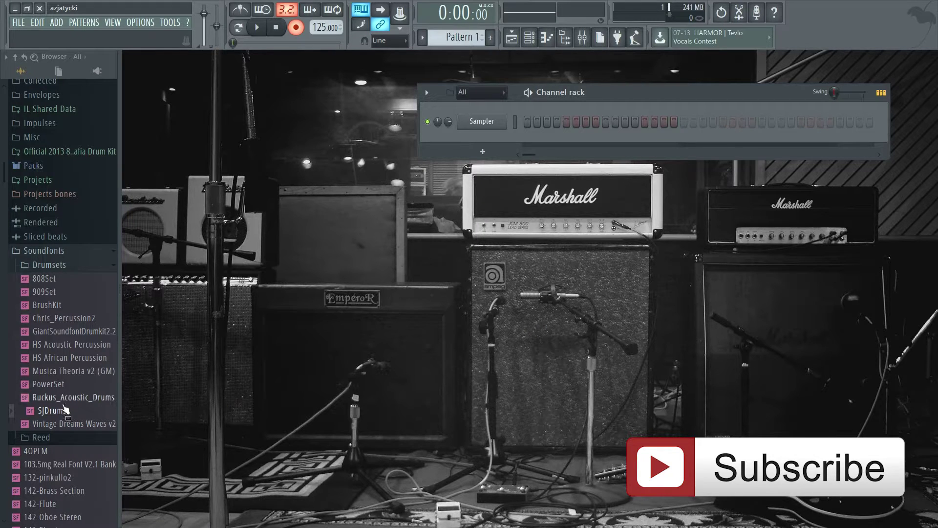
Load the Vintage Dreams Waves v2 soundfont from the Drumsets folder into the Sampler channel
scroll(29, 391, down, 3)
drag(20, 386, 24, 194)
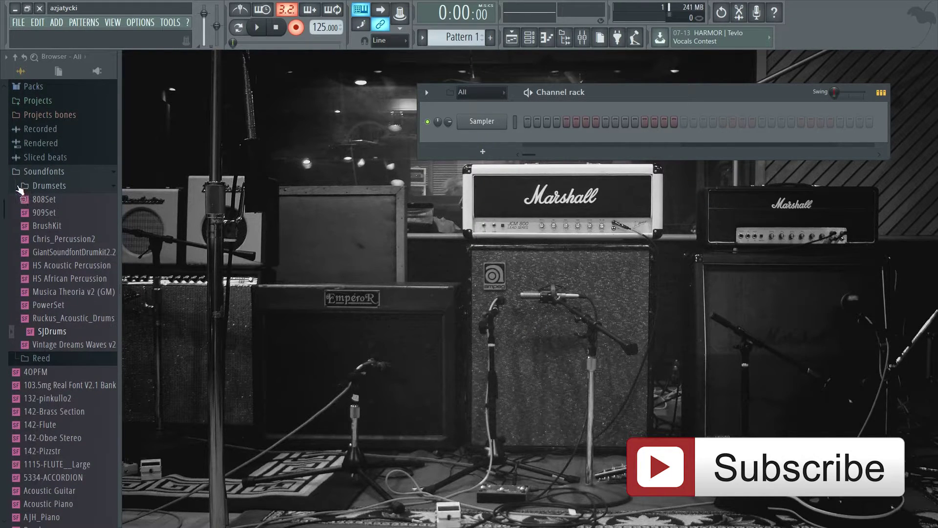
click(35, 186)
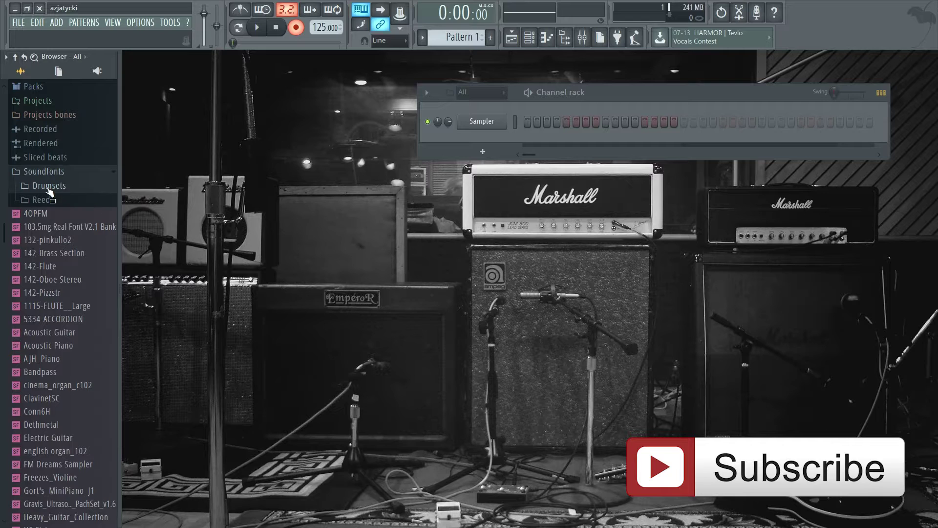
click(47, 187)
drag(50, 191, 483, 123)
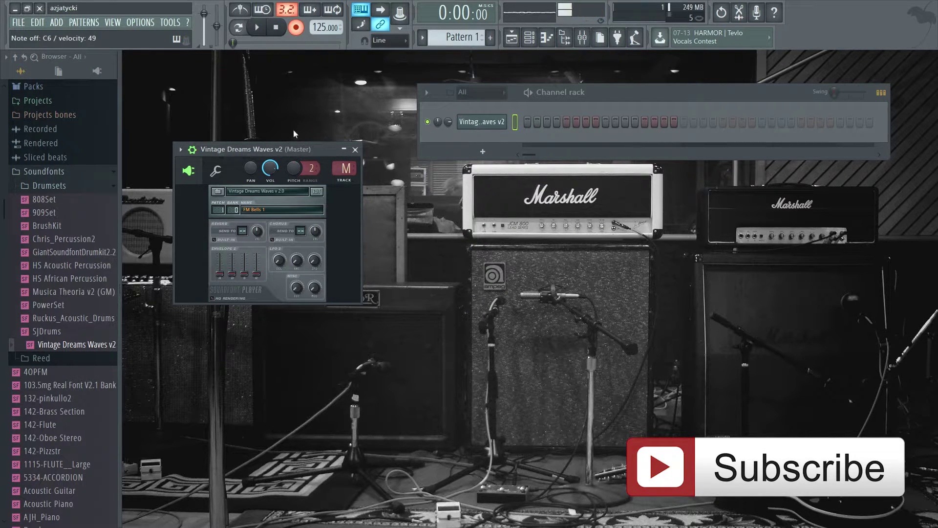
Audition the Dragon Sweep, Bingo Bells, Square Pop Flute and Lead Synth 2 patches of Vintage Dreams Waves v2
click(285, 211)
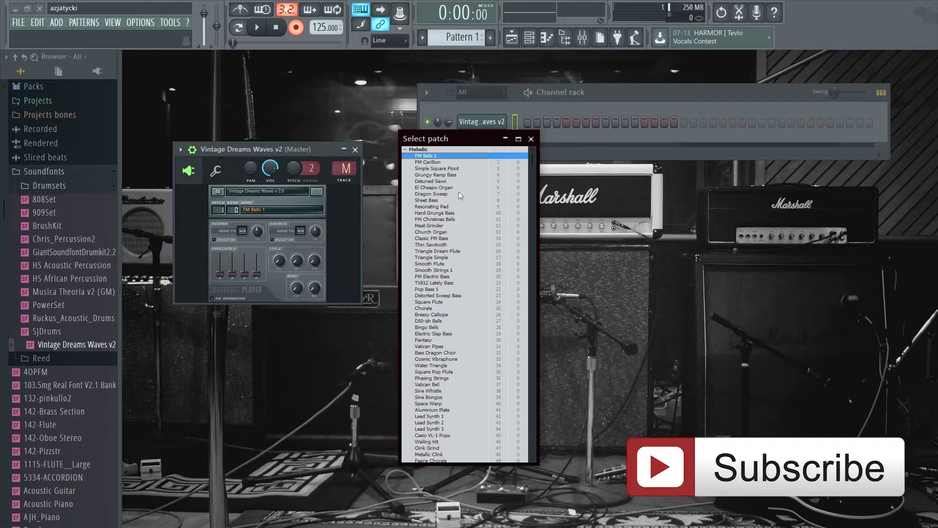
click(458, 193)
click(270, 210)
click(436, 324)
click(268, 210)
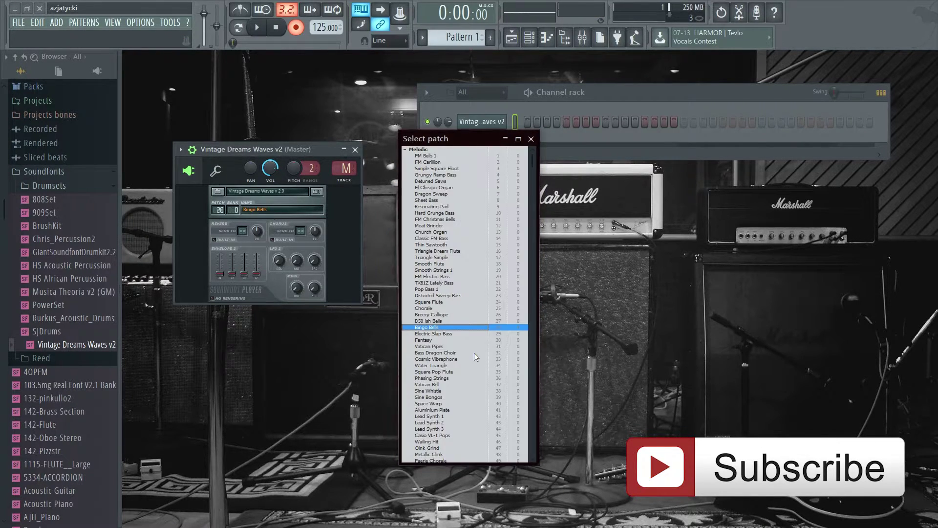
click(468, 372)
click(269, 210)
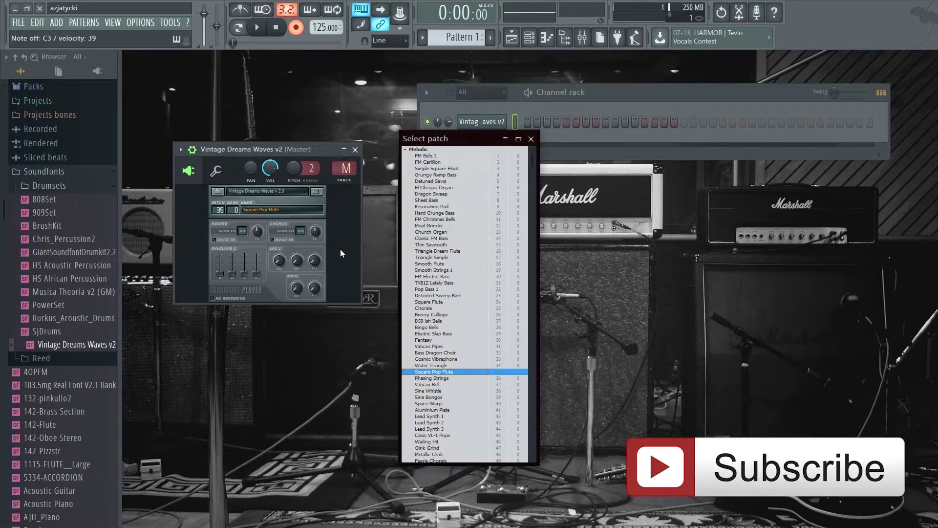
click(472, 422)
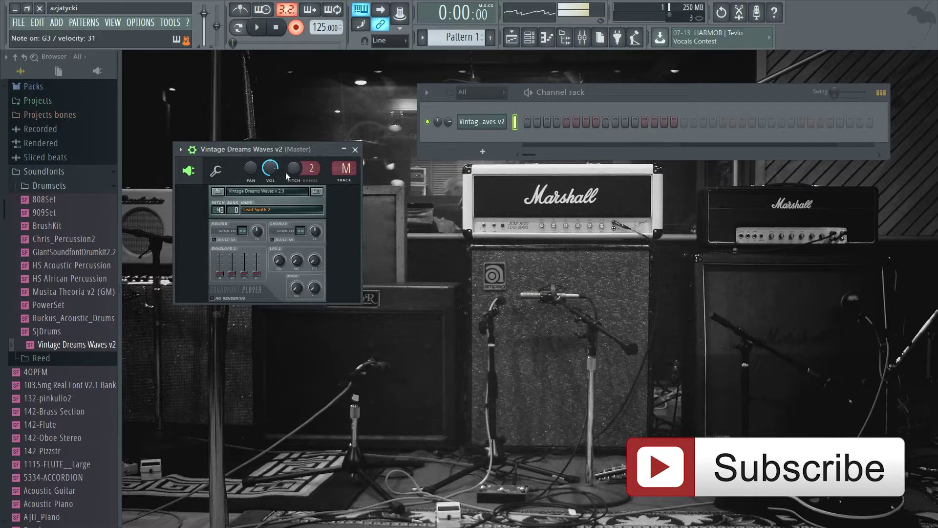
Audition the Metallic Clink and Phasing Choir patches of Vintage Dreams Waves v2 and close its plugin window
click(267, 210)
scroll(422, 406, down, 2)
click(438, 377)
click(267, 209)
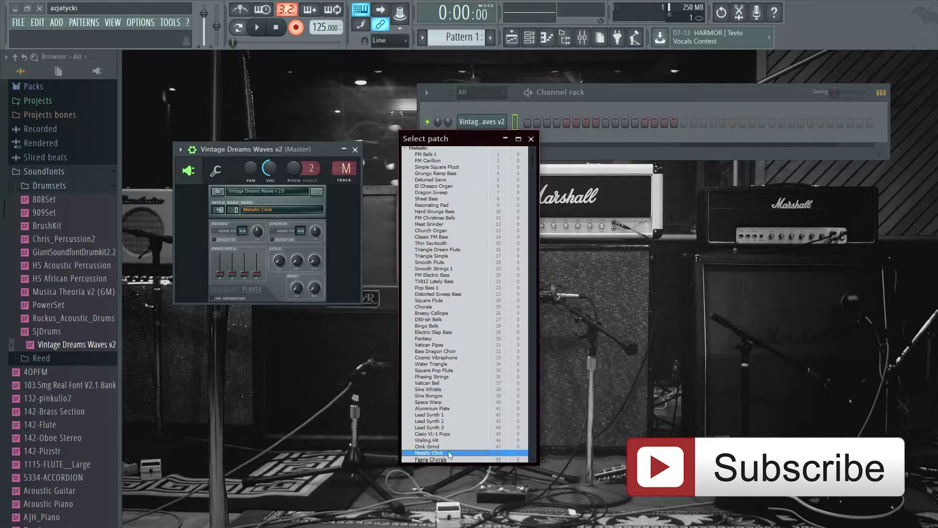
click(441, 439)
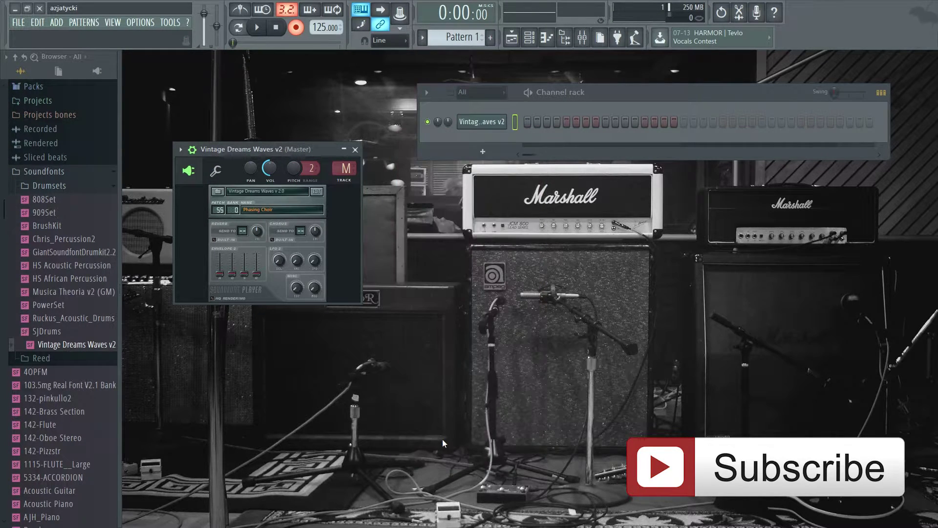
click(356, 149)
Collapse the browser tree, expand the Soundfonts folder and load 103.5mg Real Font V2.1 Bank into the existing channel
scroll(58, 343, down, 20)
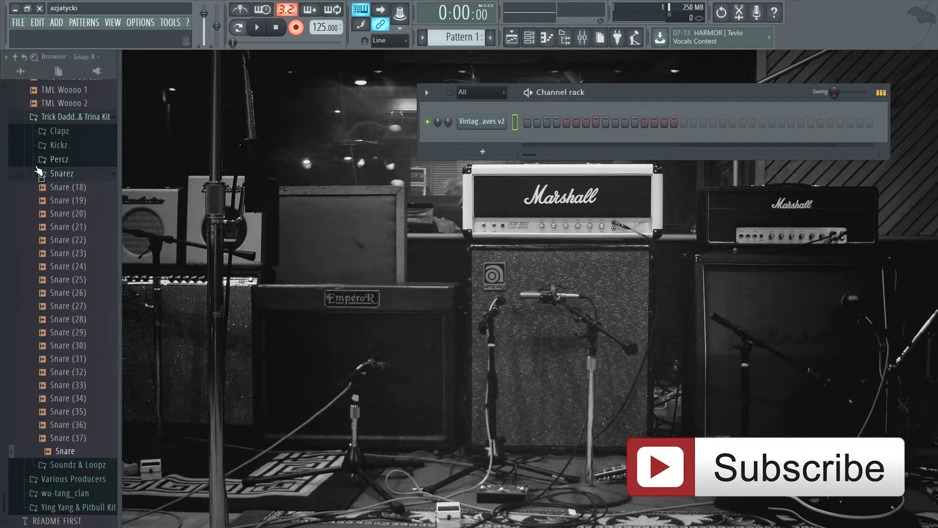
scroll(58, 179, up, 5)
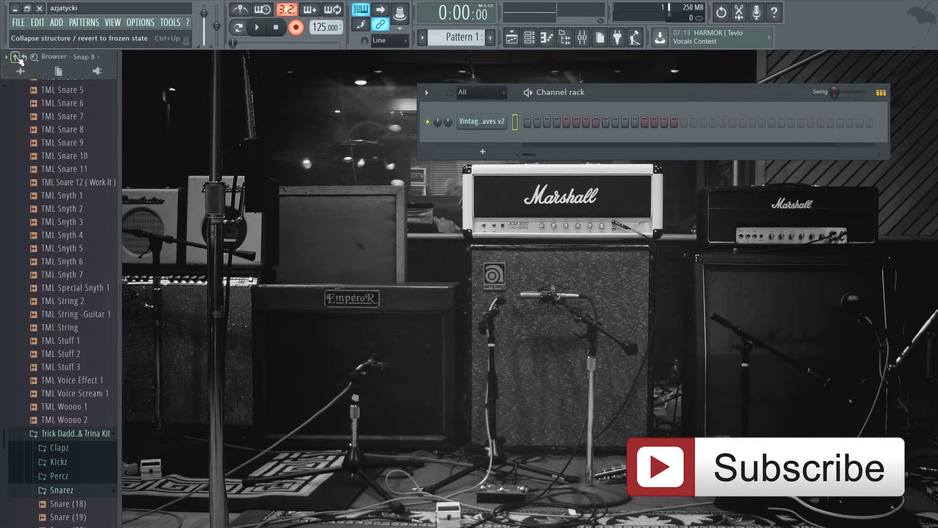
click(15, 57)
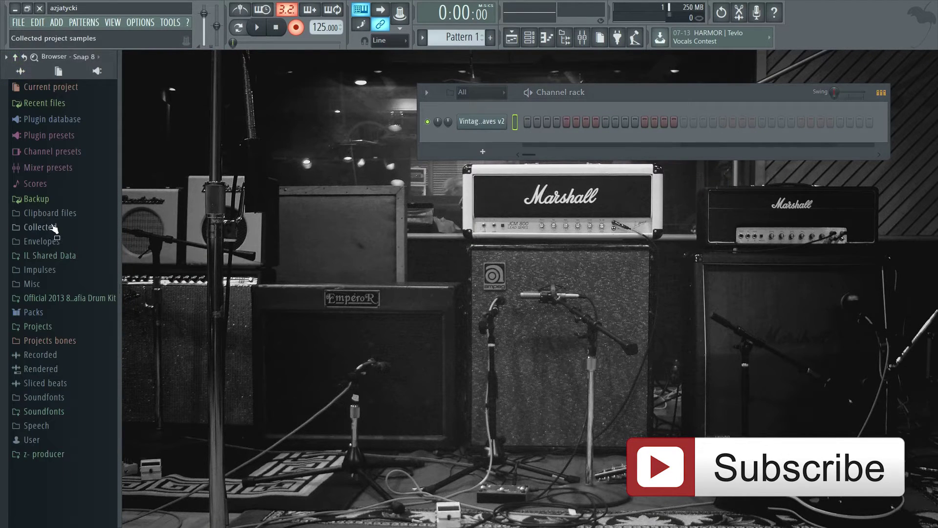
click(65, 412)
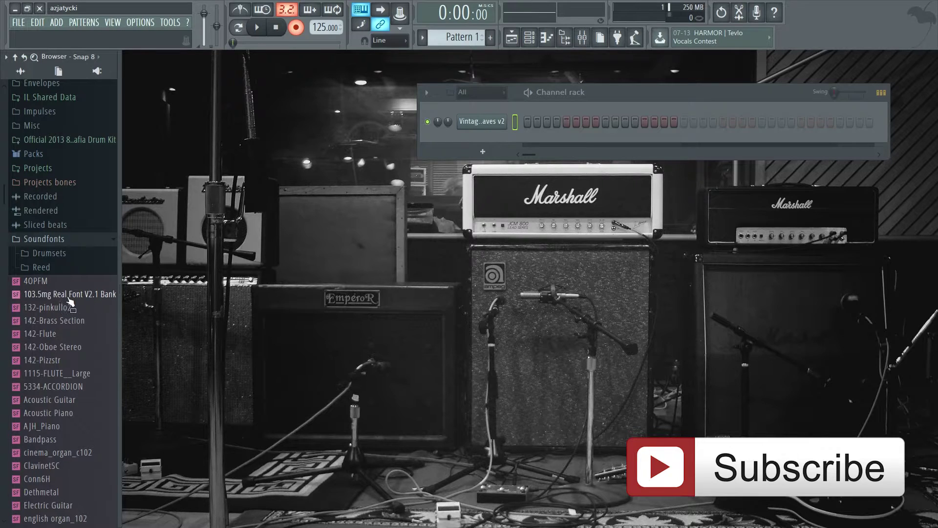
drag(65, 300, 468, 124)
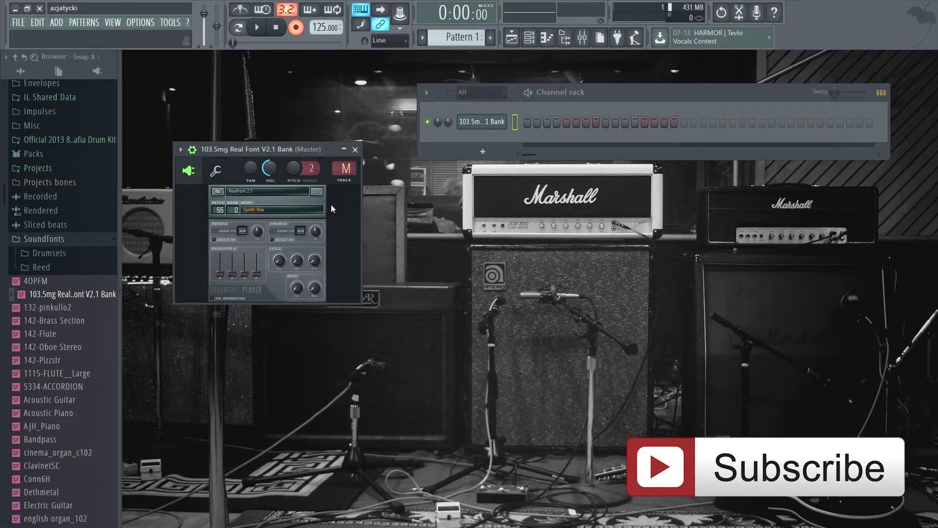
Switch the 103.5mg Real Font V2.1 Bank channel to the Grand Piano 1 patch and audition it
click(298, 210)
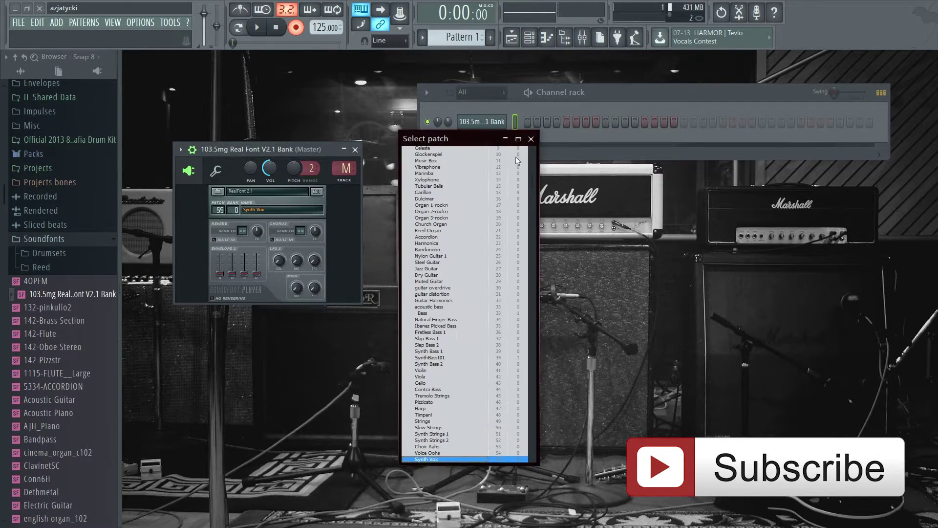
scroll(514, 161, up, 3)
double_click(424, 162)
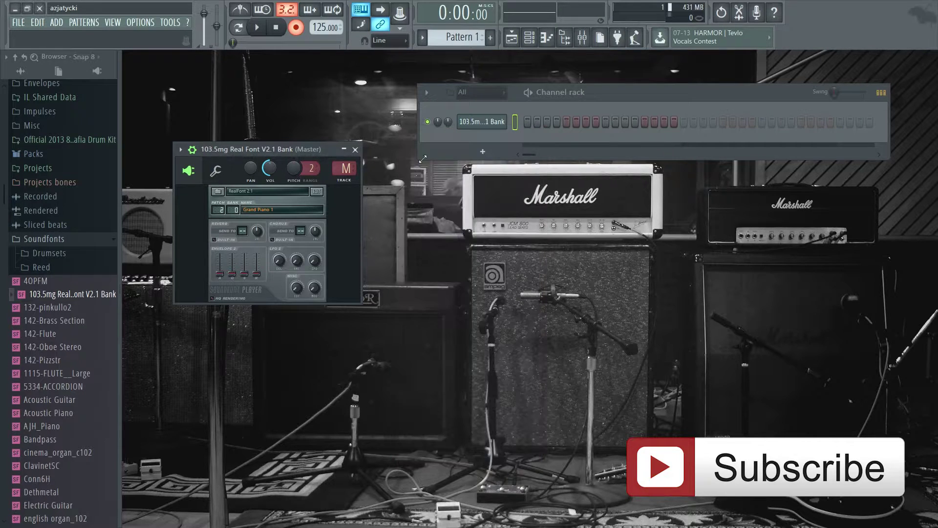
Audition the Electric Piano and Rhodes Piano patches of the 103.5mg Real Font V2.1 Bank channel
click(300, 212)
click(424, 168)
click(272, 210)
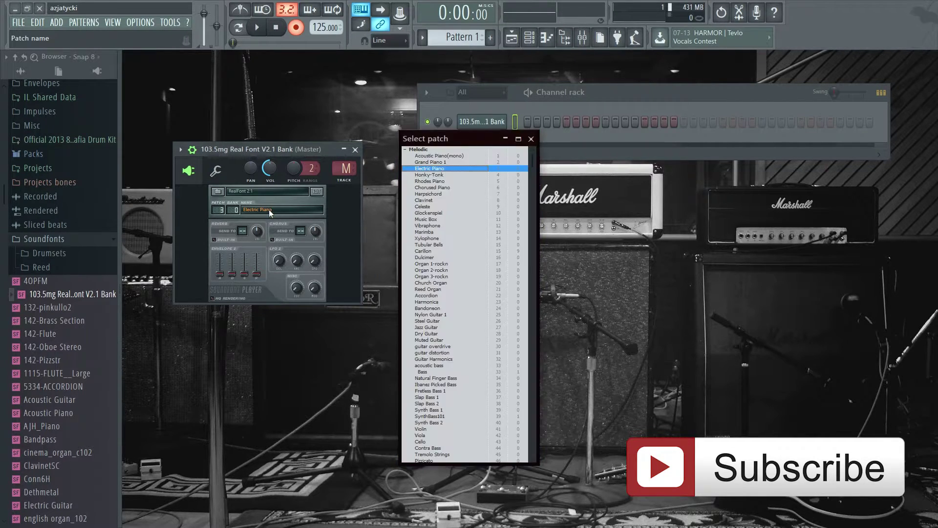
double_click(440, 181)
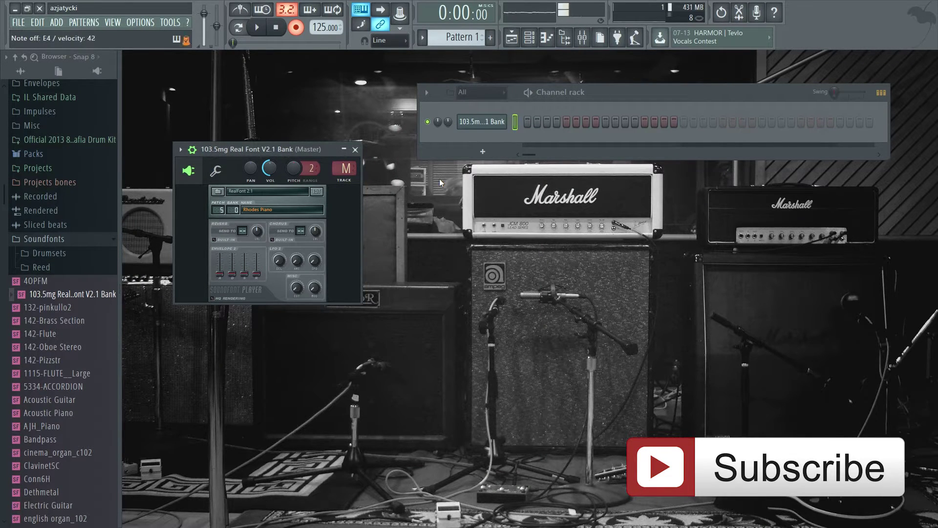
Audition the Xylophone, Marimba and Vibraphone patches of 103.5mg Real Font V2.1 Bank
click(301, 207)
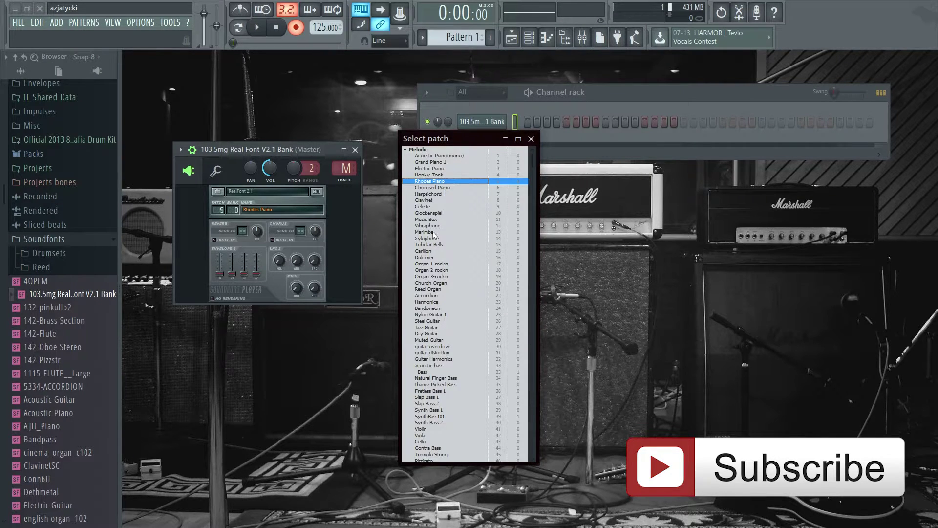
double_click(432, 238)
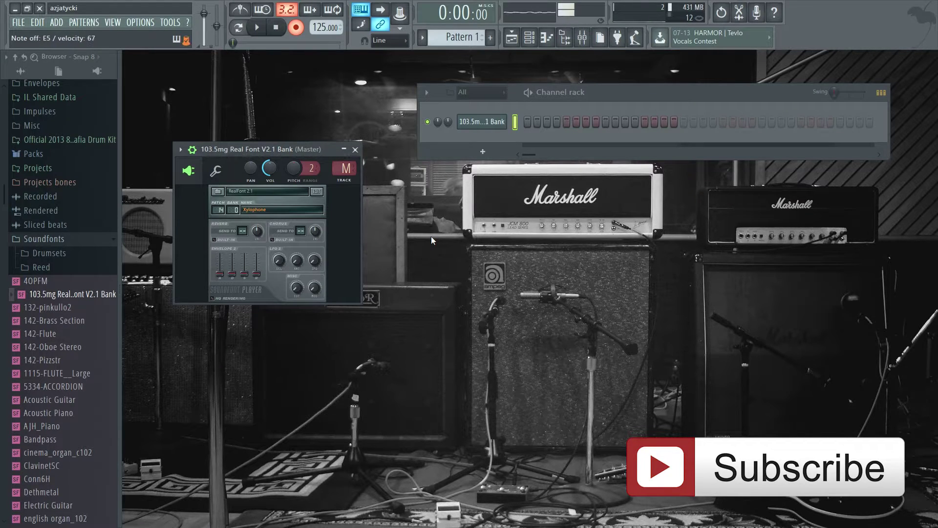
click(269, 210)
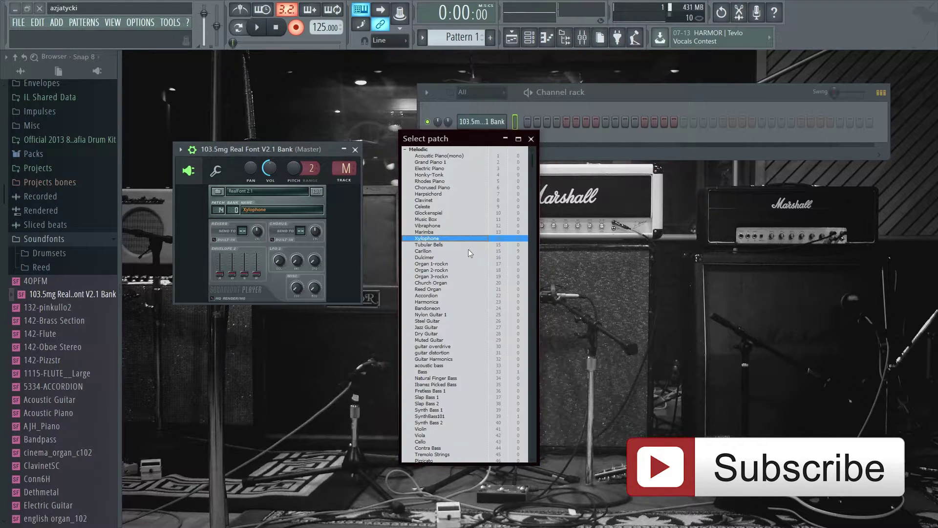
click(437, 231)
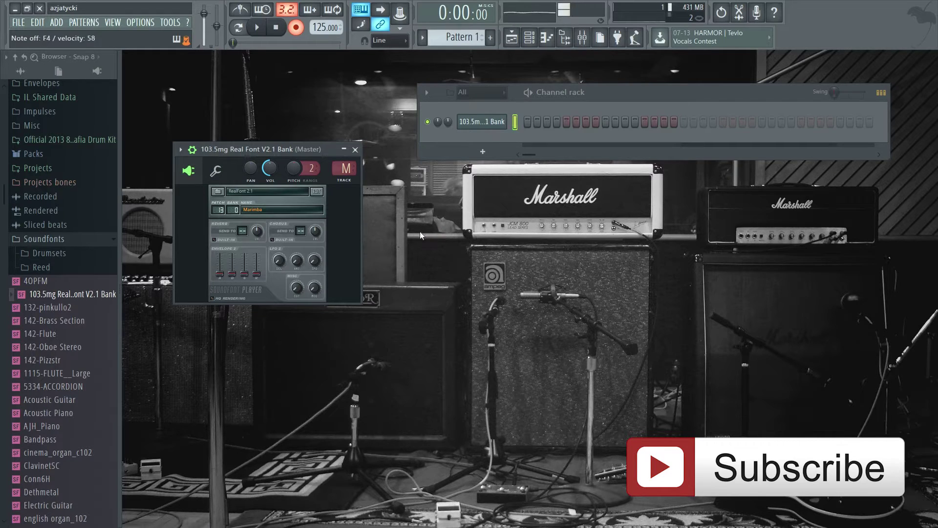
click(288, 213)
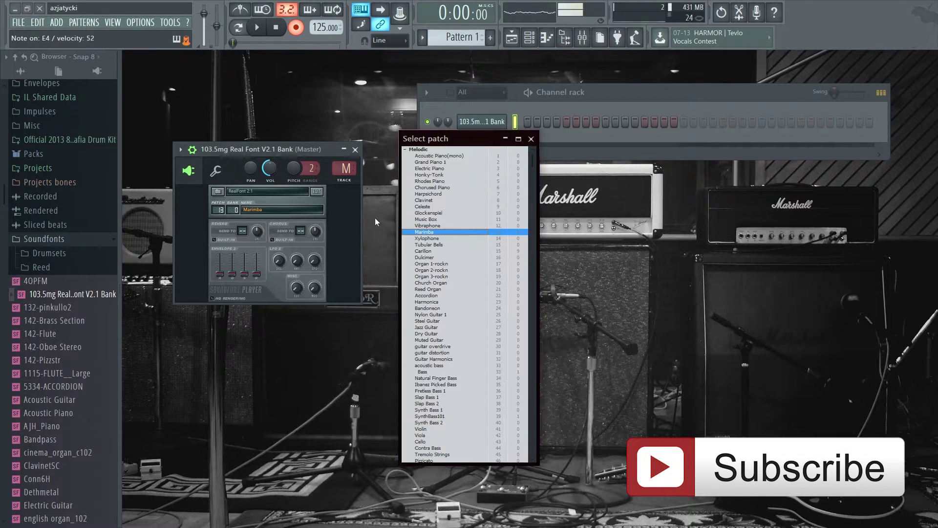
click(447, 227)
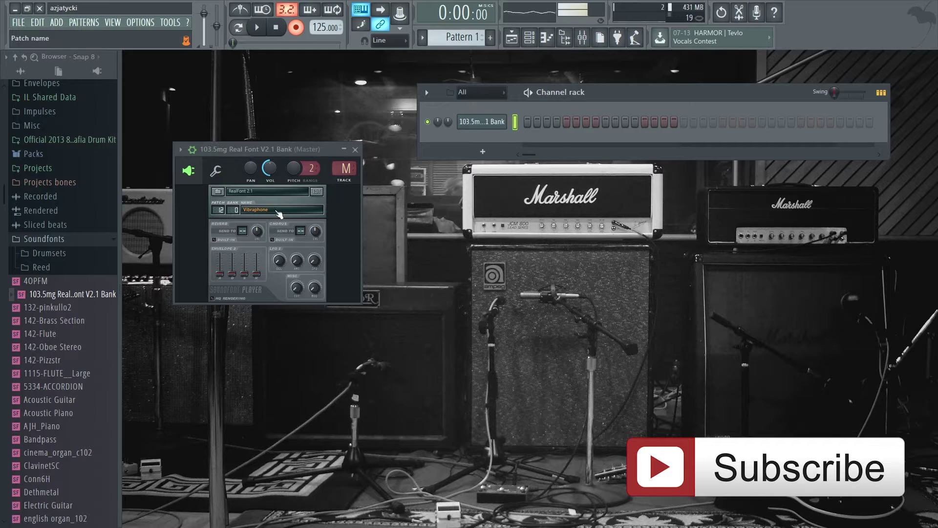
Switch the 103.5mg Real Font V2.1 Bank channel to the Muted Guitar patch and audition it
click(317, 211)
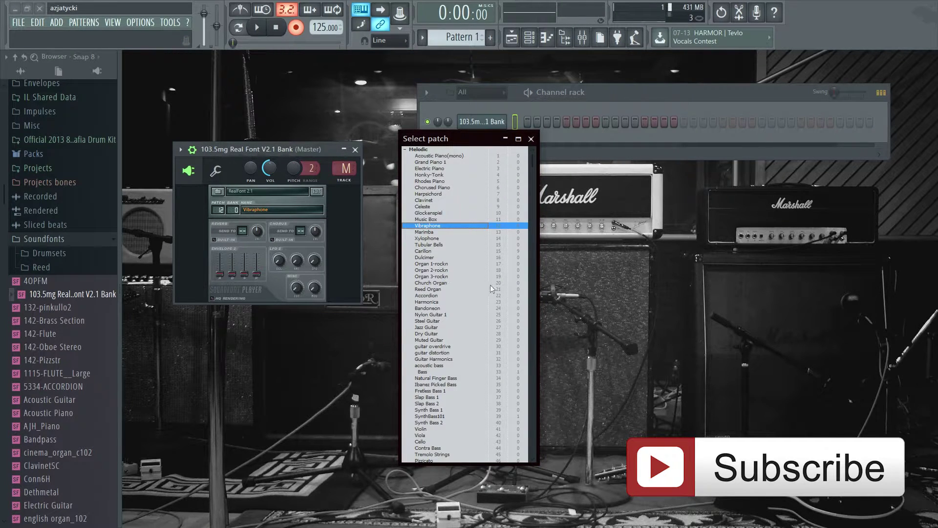
scroll(491, 284, down, 2)
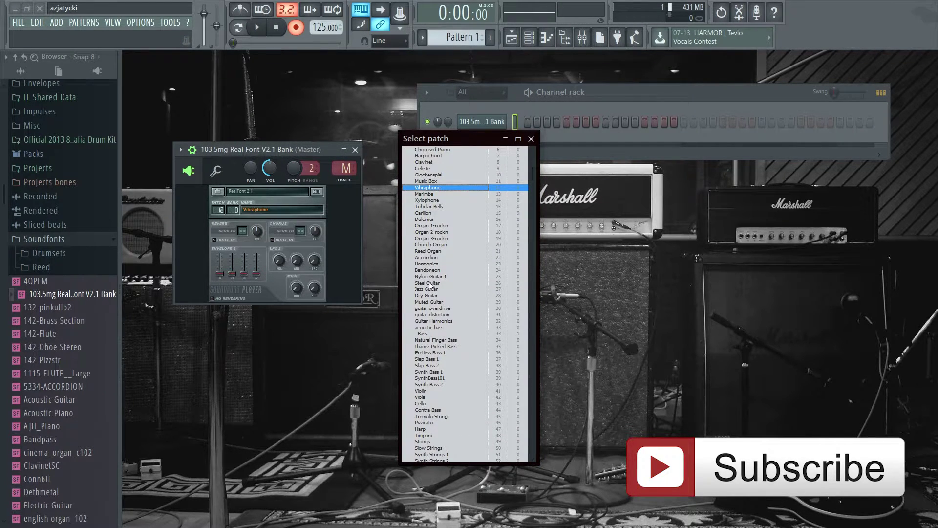
click(430, 302)
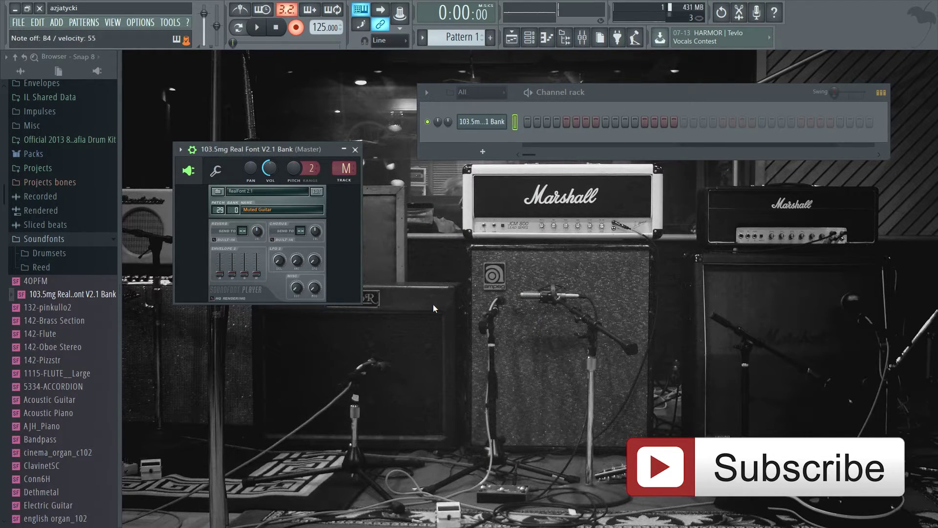
Audition the acoustic bass, Natural Finger Bass, Slap Bass 1 and Ibanez Picked Bass patches of 103.5mg Real Font V2.1 Bank
click(254, 210)
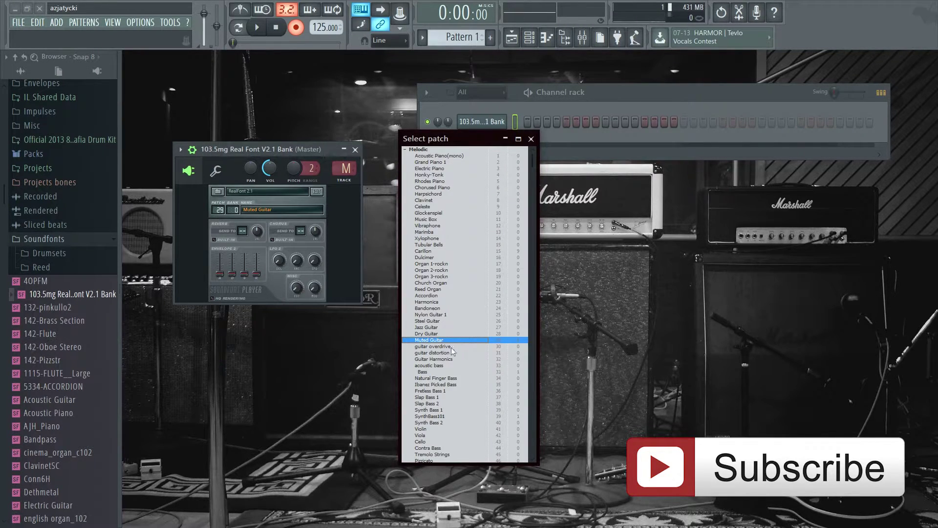
double_click(442, 365)
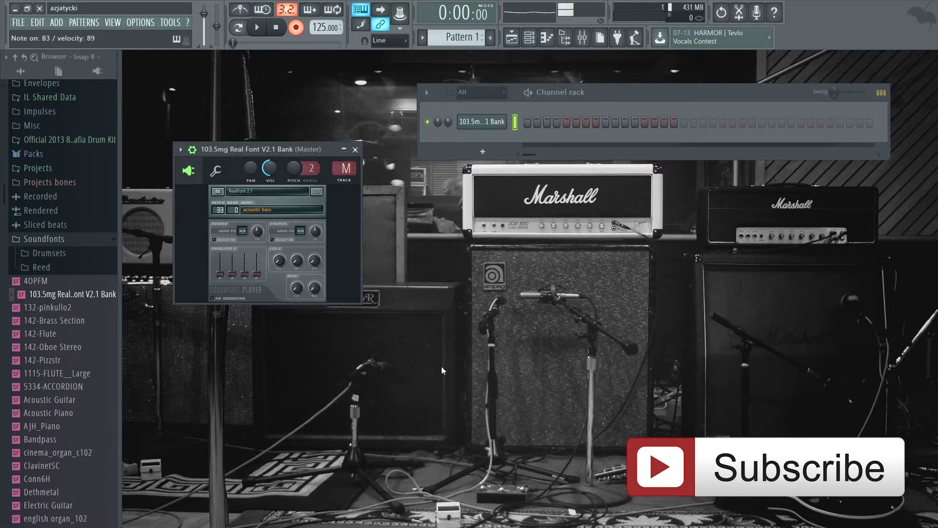
click(280, 208)
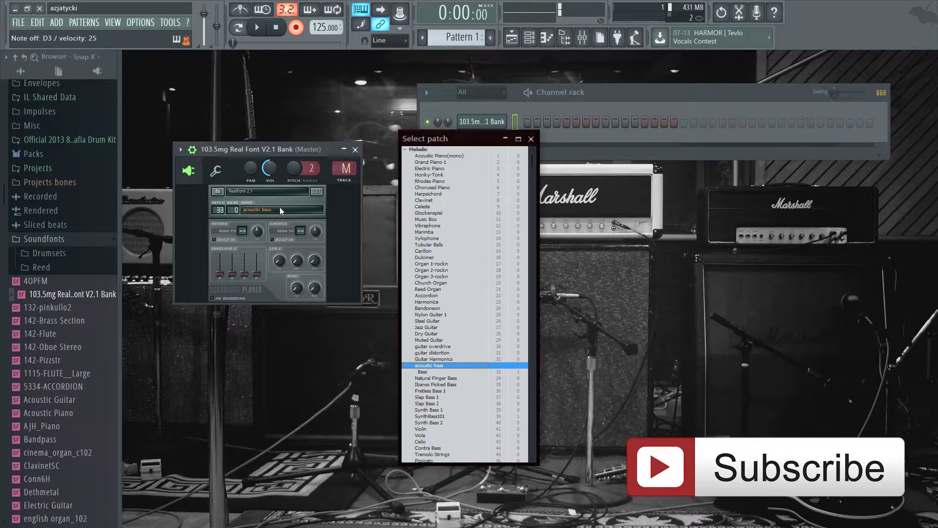
double_click(432, 373)
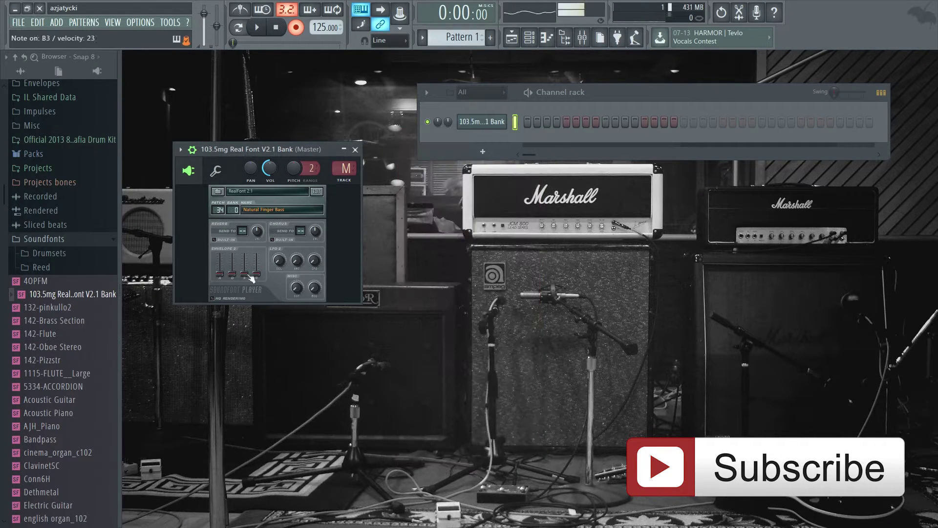
click(272, 214)
double_click(439, 395)
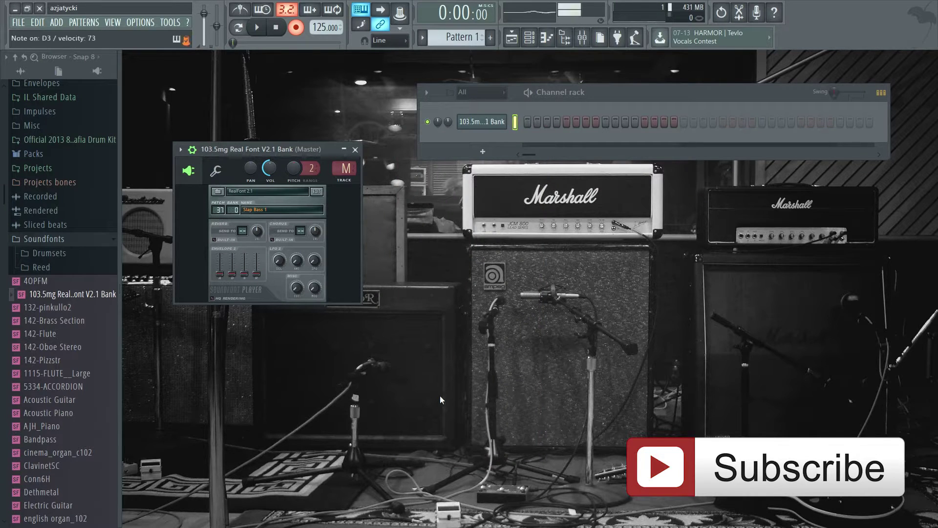
click(269, 209)
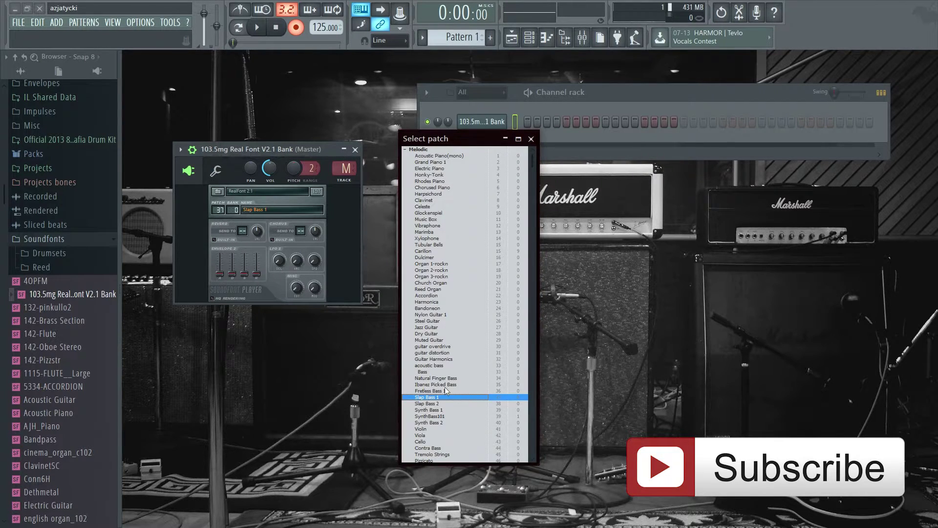
double_click(445, 386)
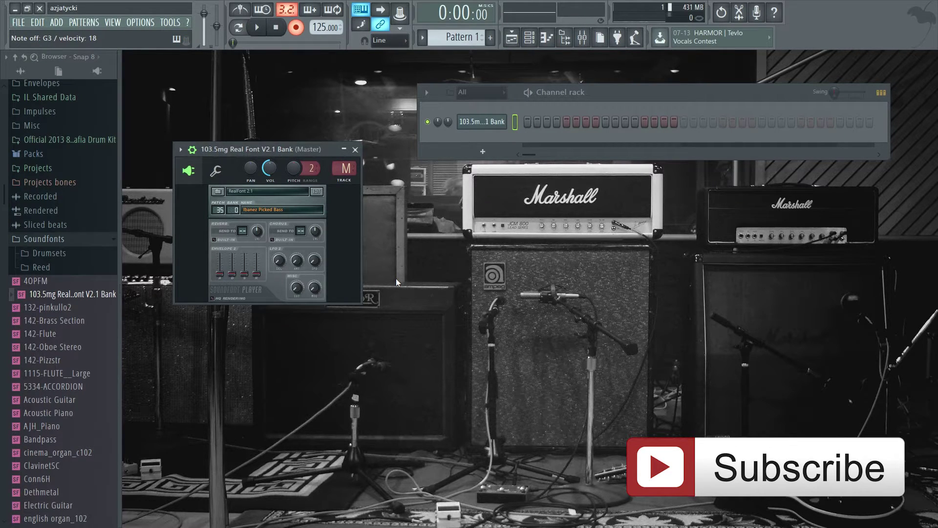
Audition the Synth Strings 1 patch of 103.5mg Real Font V2.1 Bank, followed by the Slow Strings patch
click(284, 210)
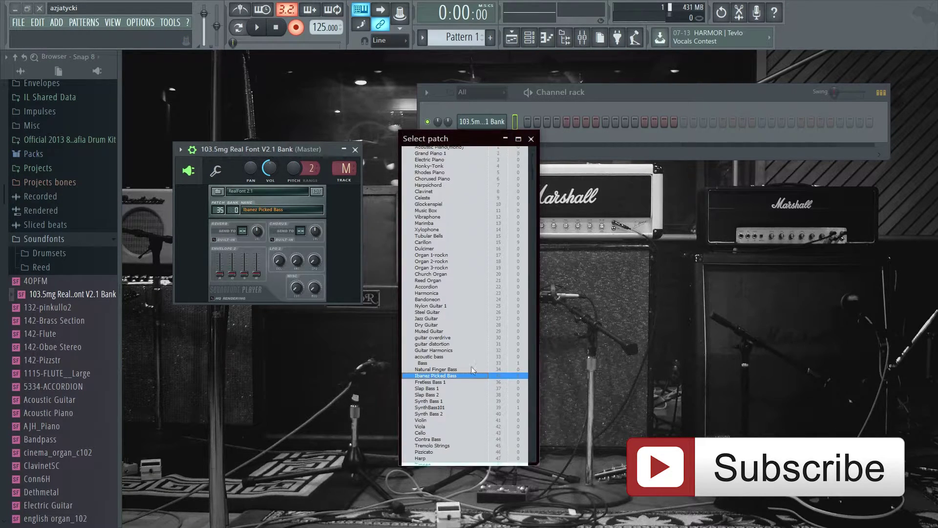
scroll(471, 367, down, 8)
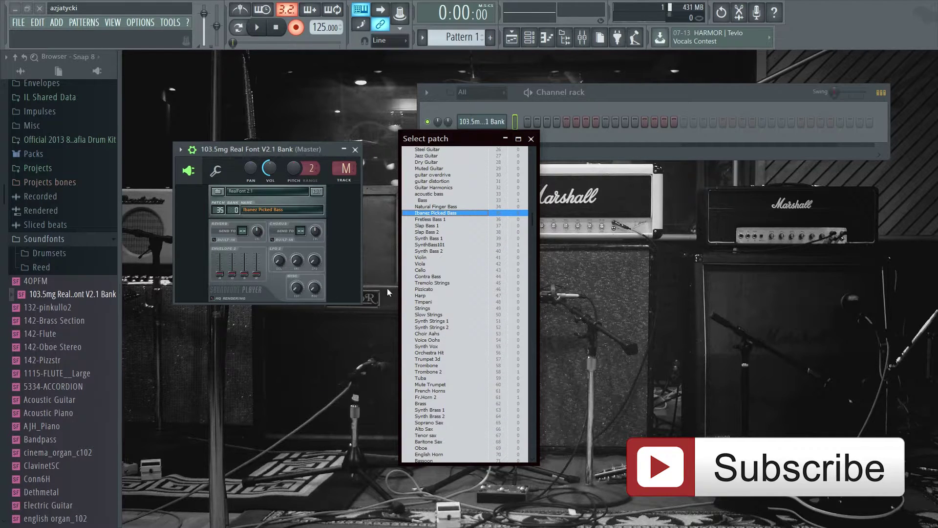
click(445, 319)
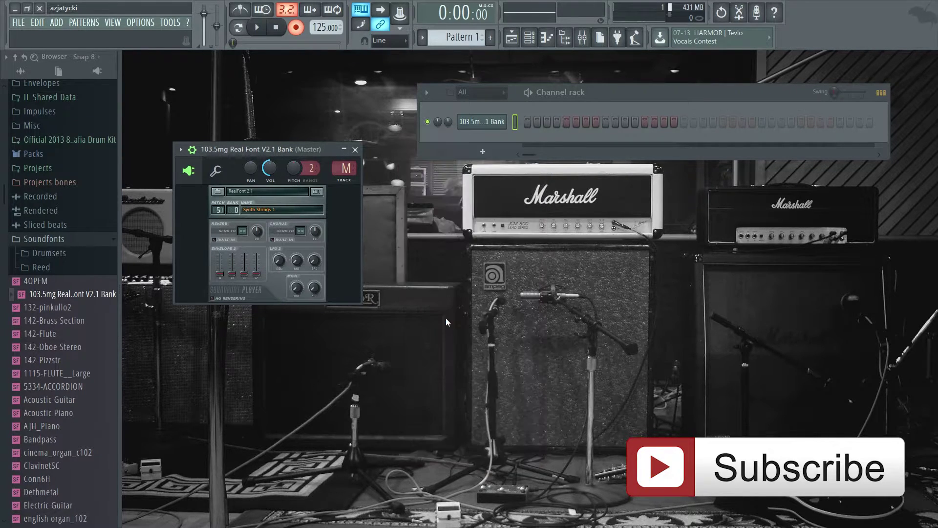
click(297, 210)
scroll(445, 418, down, 3)
click(446, 415)
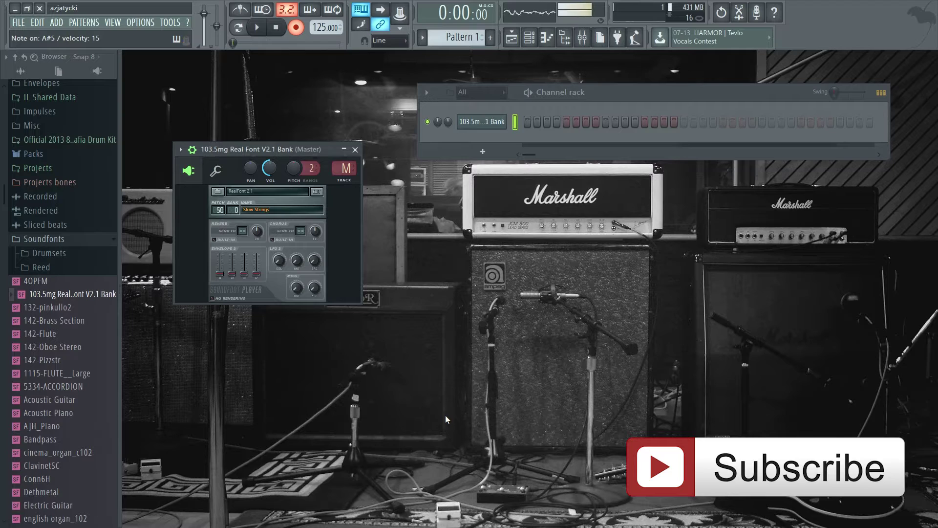
click(282, 209)
scroll(480, 415, down, 3)
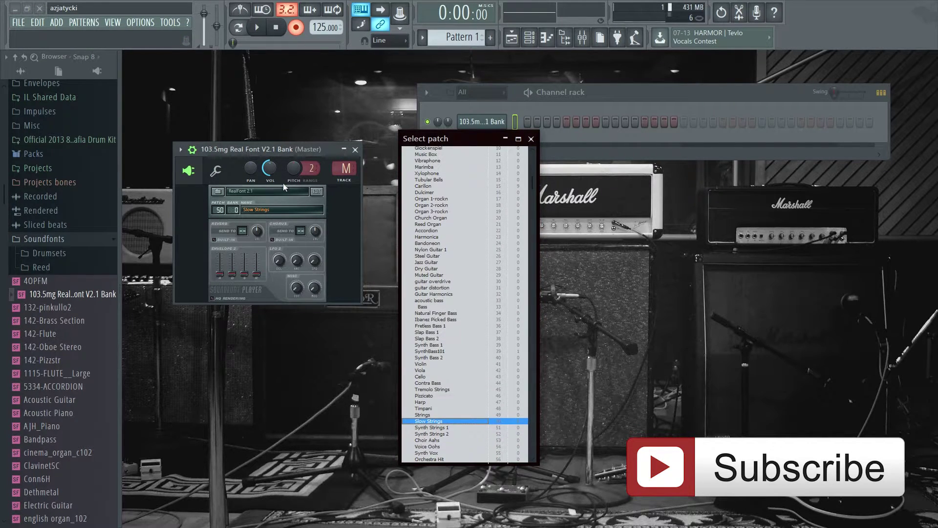
click(529, 139)
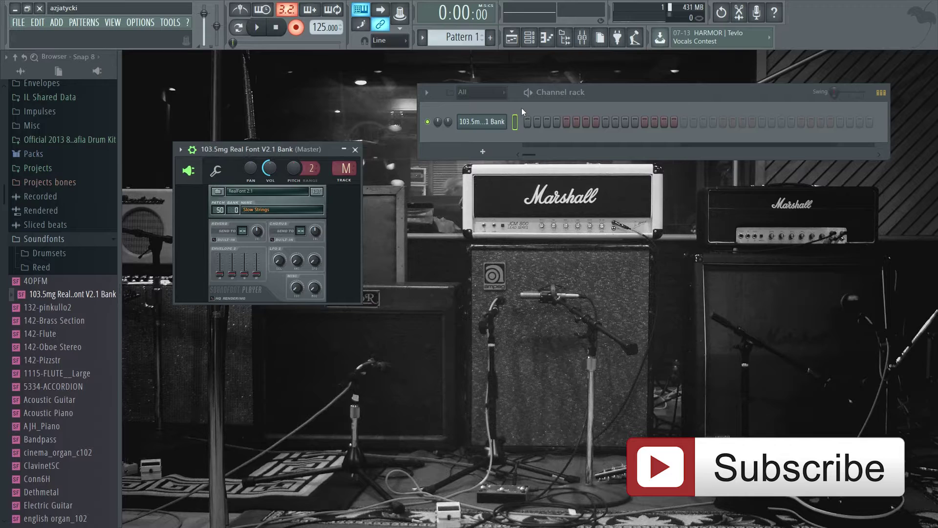
click(481, 121)
click(482, 121)
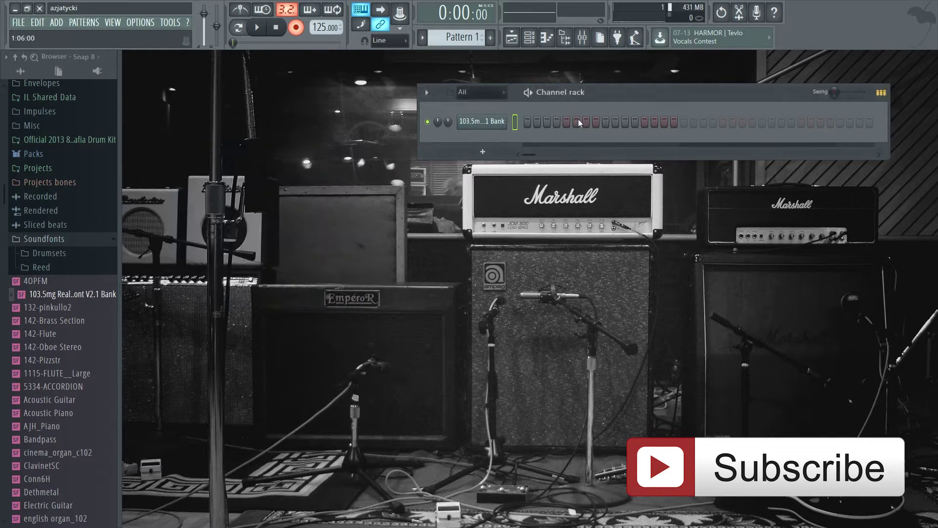
click(481, 122)
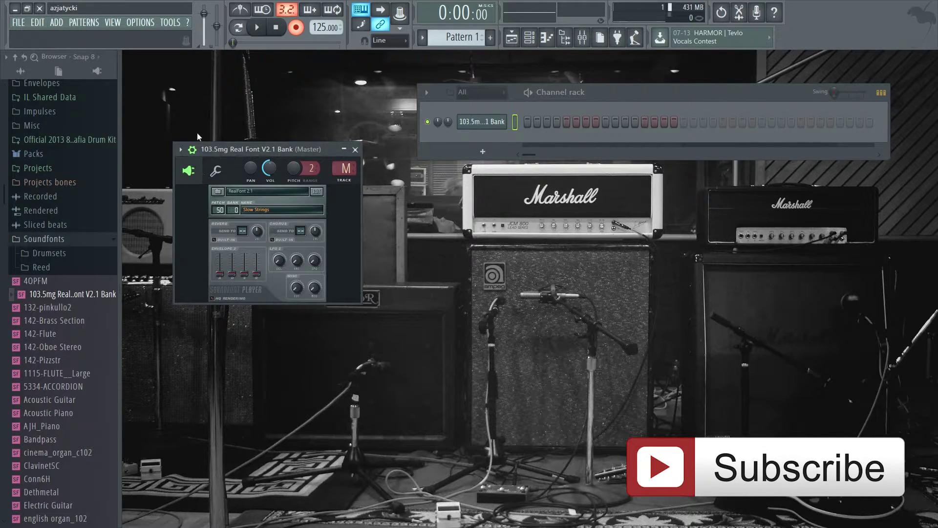
Route the 103.5mg Real Font V2.1 Bank channel to a free mixer track and load Fruity Reeverb 2 in its first effect slot
click(180, 151)
mouse_move(255, 180)
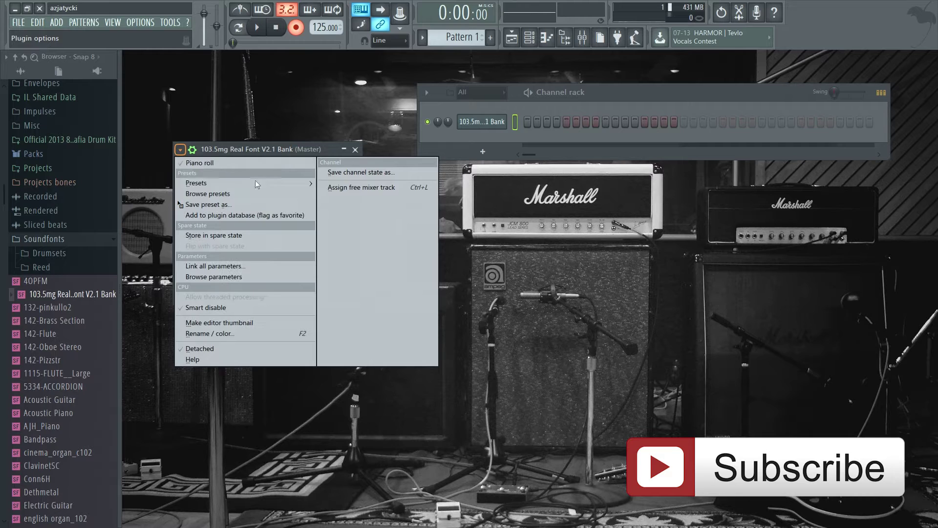
click(356, 188)
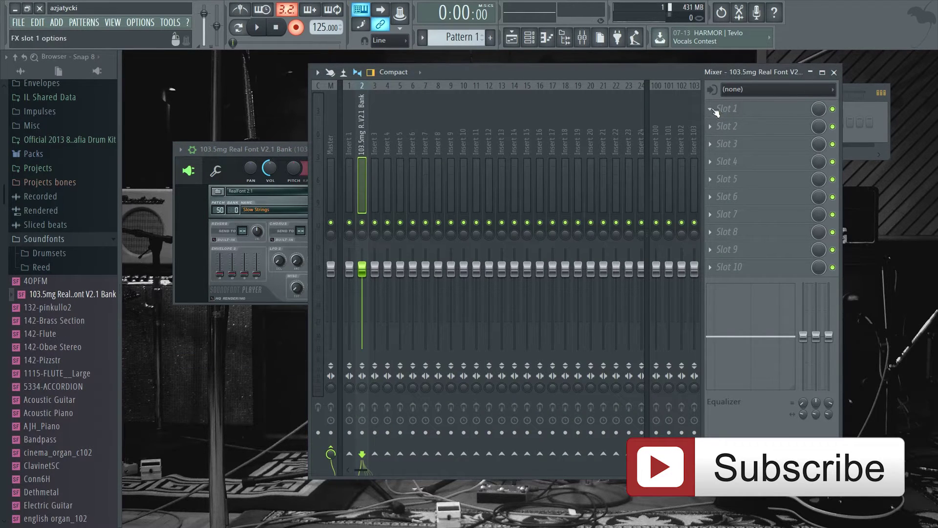
click(717, 112)
mouse_move(811, 242)
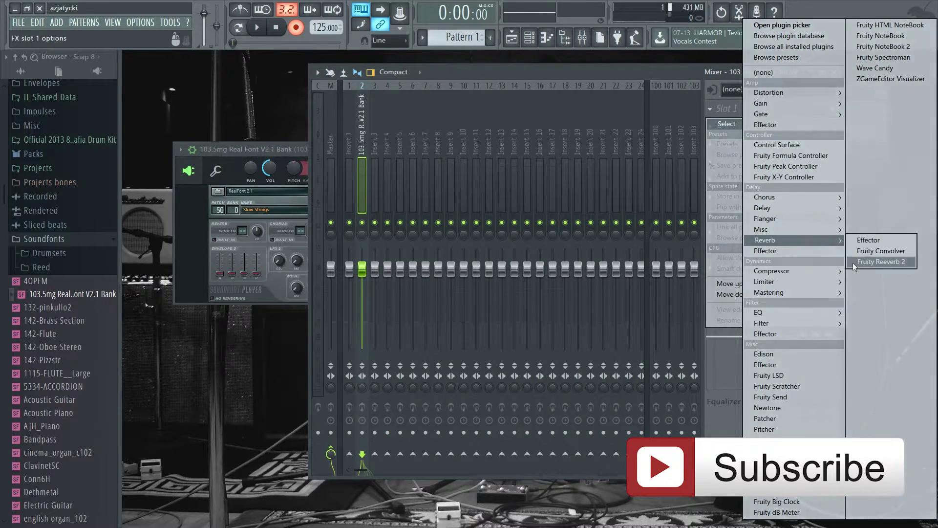
click(879, 262)
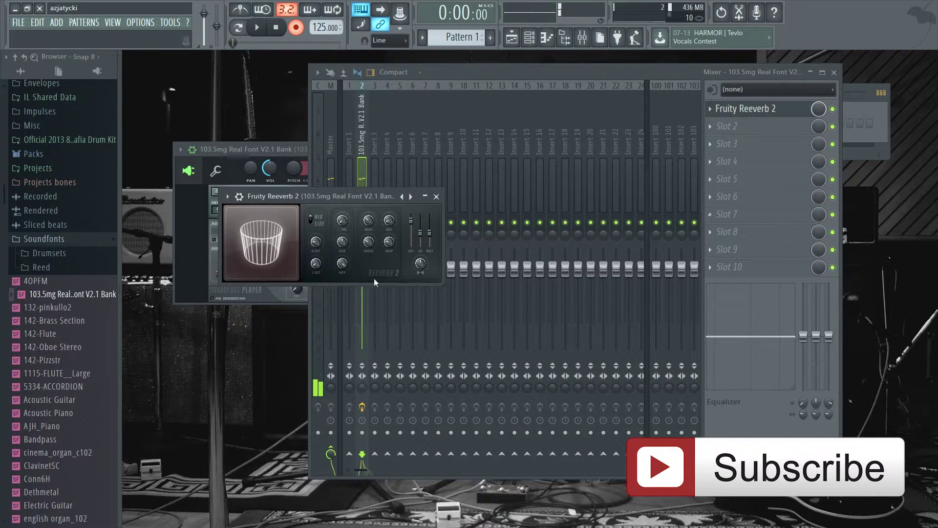
Switch the reverb-processed 103.5mg Real Font V2.1 Bank channel to the Synth Strings 1 patch and audition it
click(244, 148)
click(281, 210)
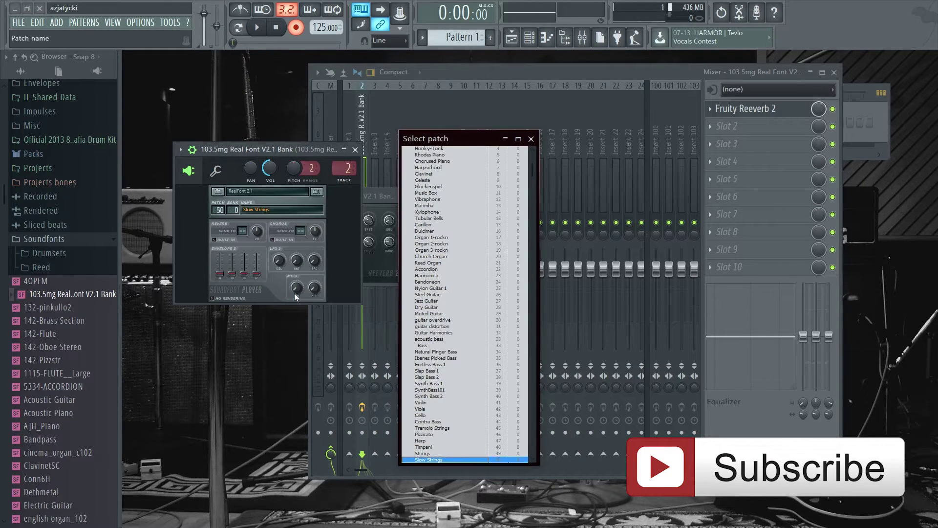
scroll(405, 307, down, 3)
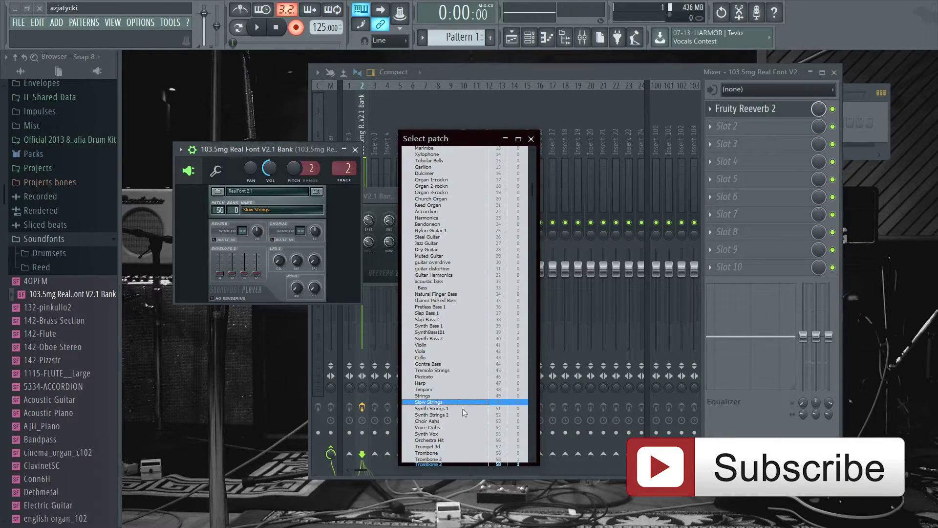
click(462, 409)
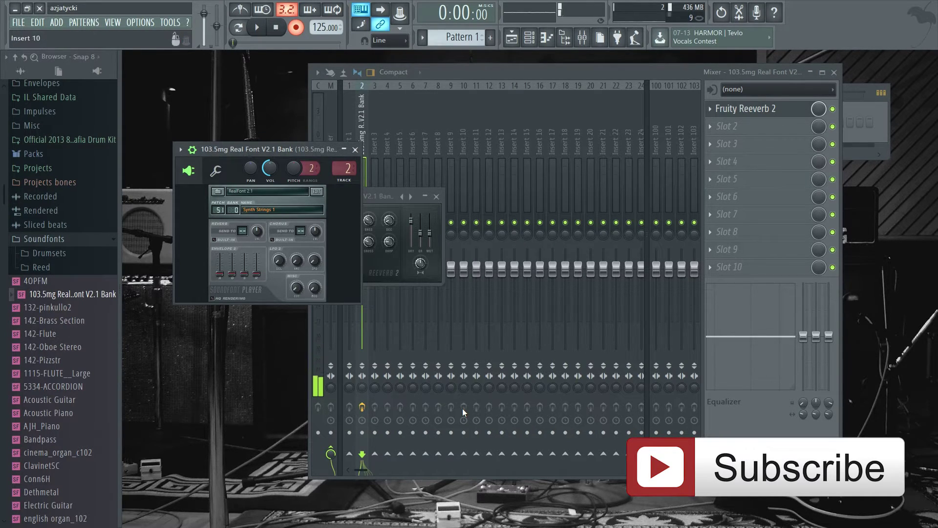
Audition the Trombone patch with reverb, and set the 103.5mg Real Font V2.1 Bank channel to Synth Brass 1
click(257, 210)
scroll(527, 404, down, 3)
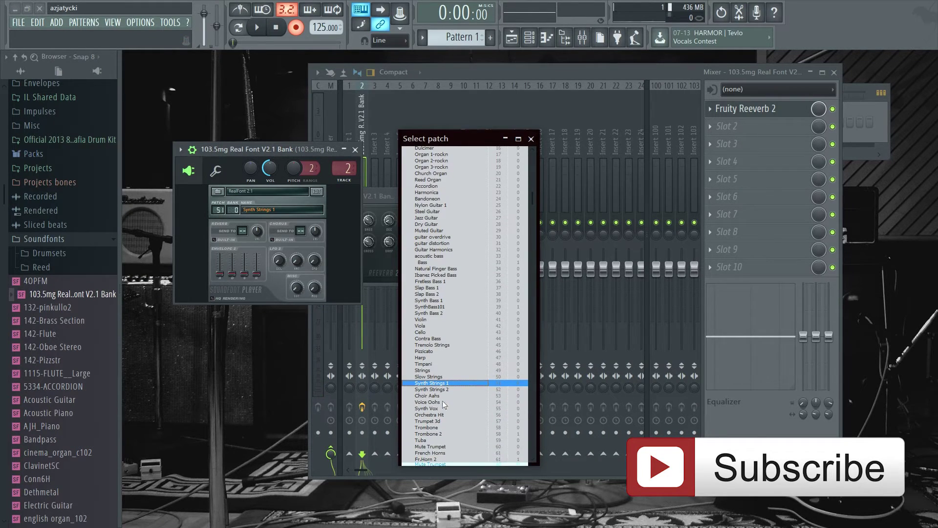
click(441, 428)
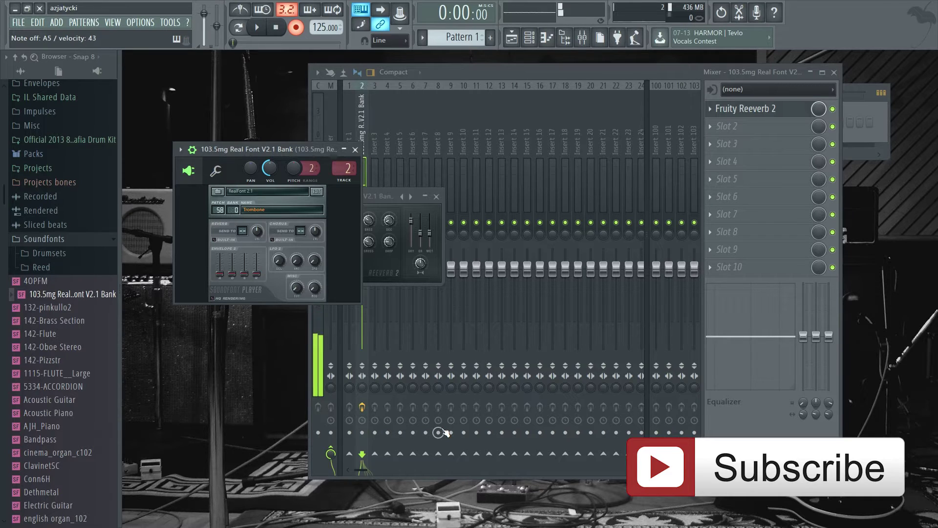
click(255, 208)
scroll(467, 361, down, 5)
click(447, 370)
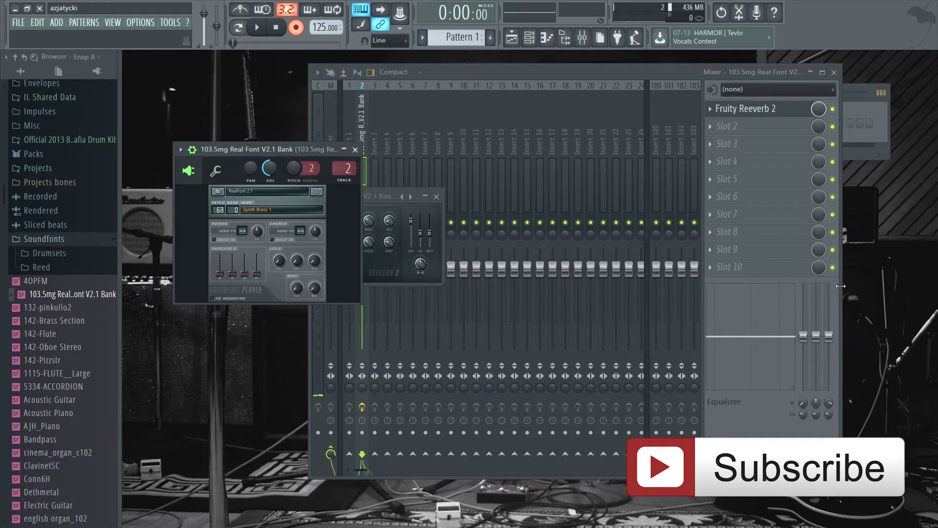
Cut the low band of the 103.5mg Real Font V2.1 Bank mixer track's equalizer to -18.0 at 276 Hz
drag(803, 337, 803, 389)
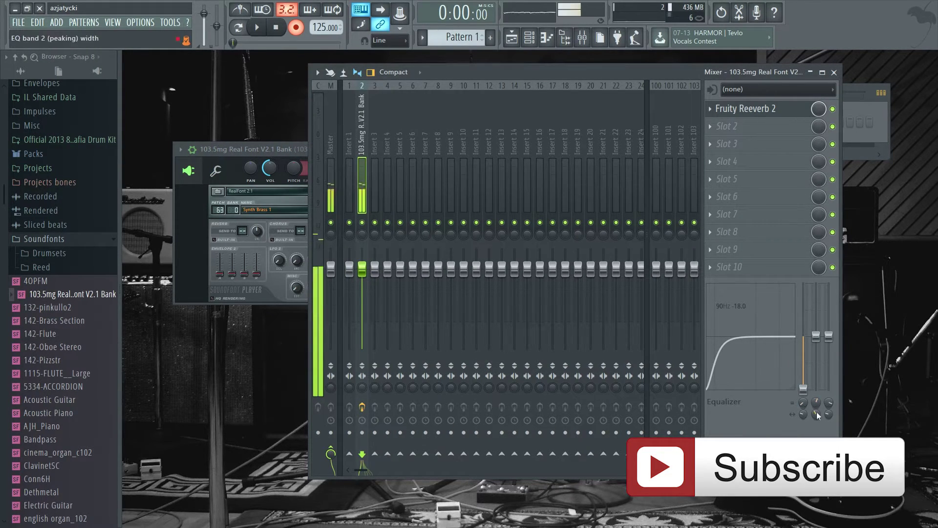
mouse_move(803, 403)
mouse_down()
mouse_move(804, 391)
mouse_move(806, 411)
mouse_up()
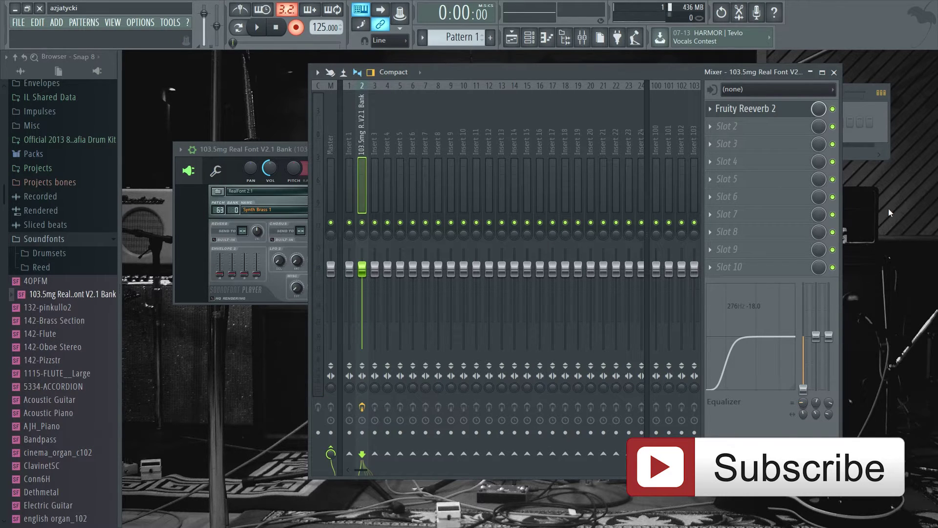
Try Effector in the second effect slot of the 103.5mg Real Font V2.1 Bank mixer track
click(713, 128)
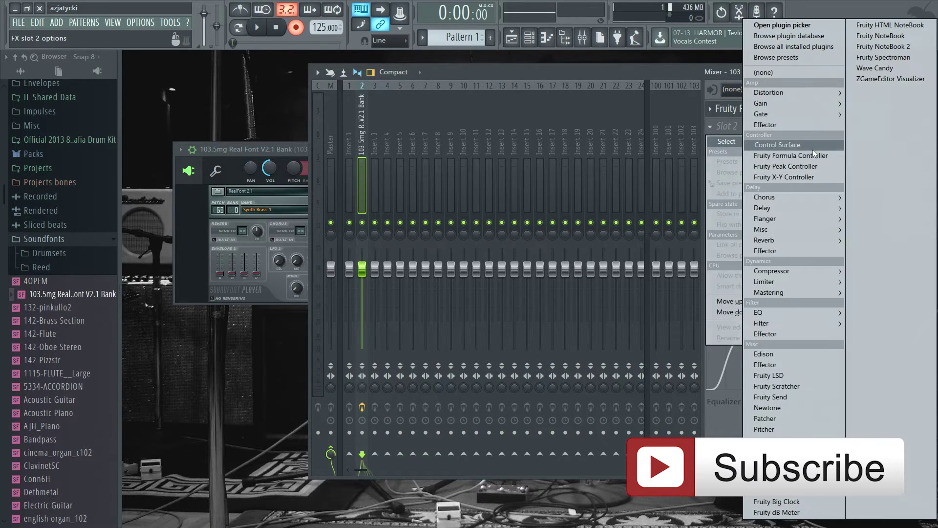
mouse_move(809, 210)
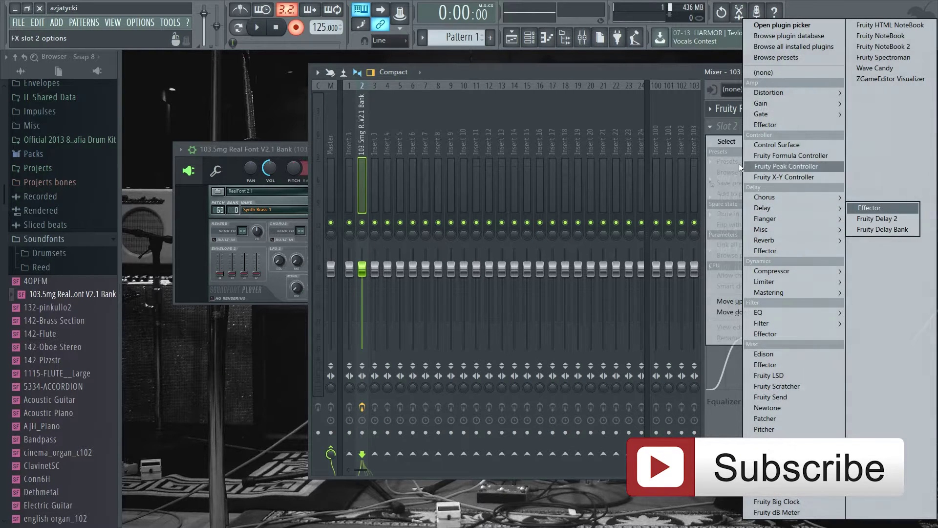
click(723, 73)
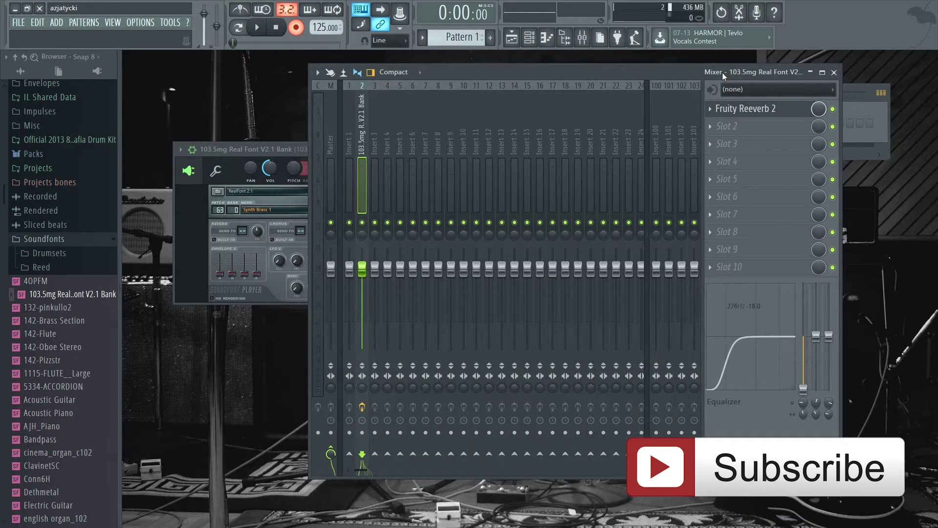
click(713, 127)
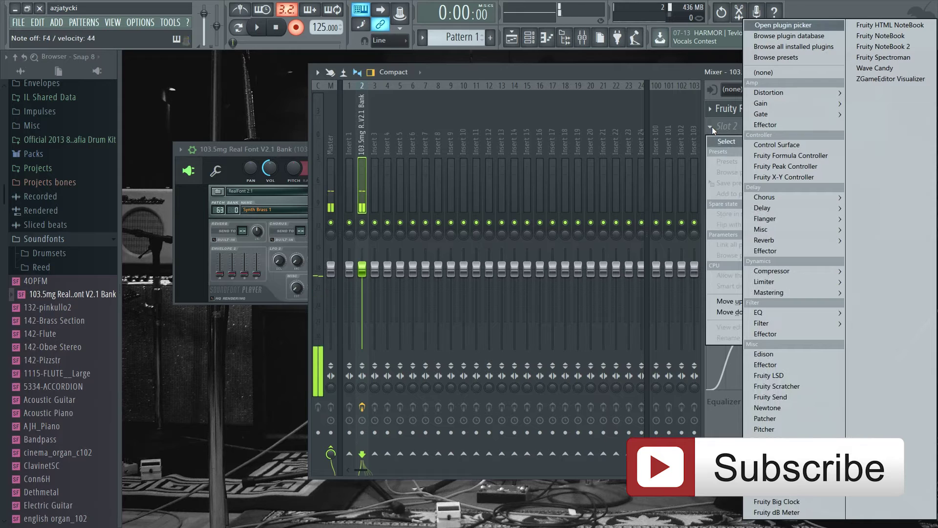
mouse_move(809, 216)
click(876, 207)
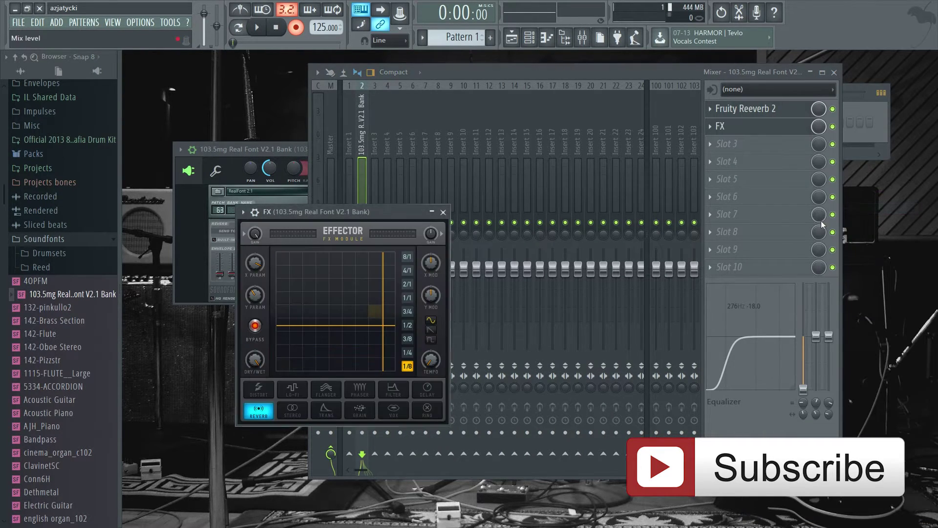
click(444, 212)
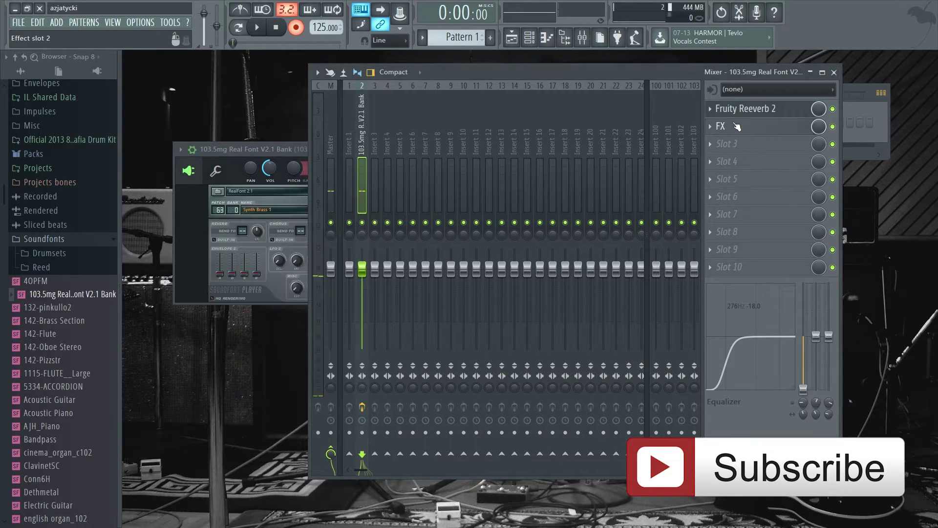
Replace Effector in the second effect slot with Fruity Delay 2, raise its input volume, and close the mixer
click(716, 128)
mouse_move(776, 143)
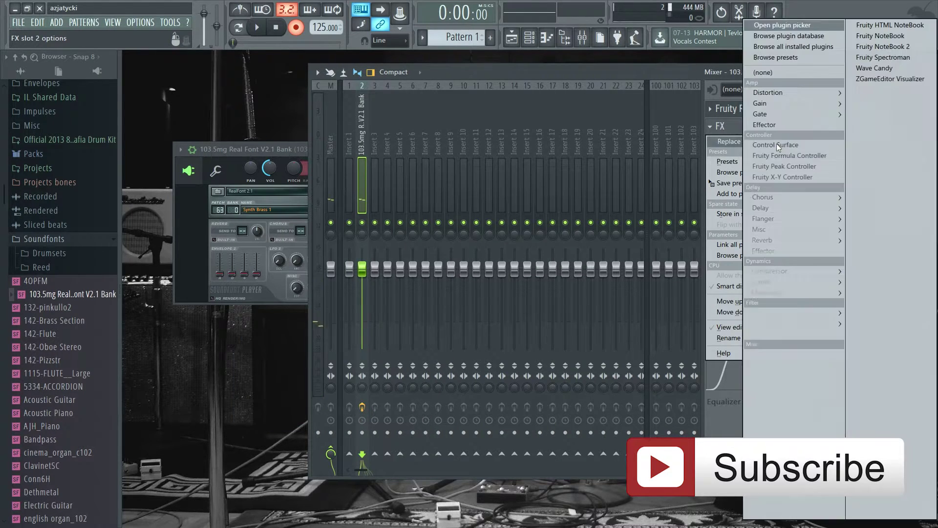
mouse_move(820, 207)
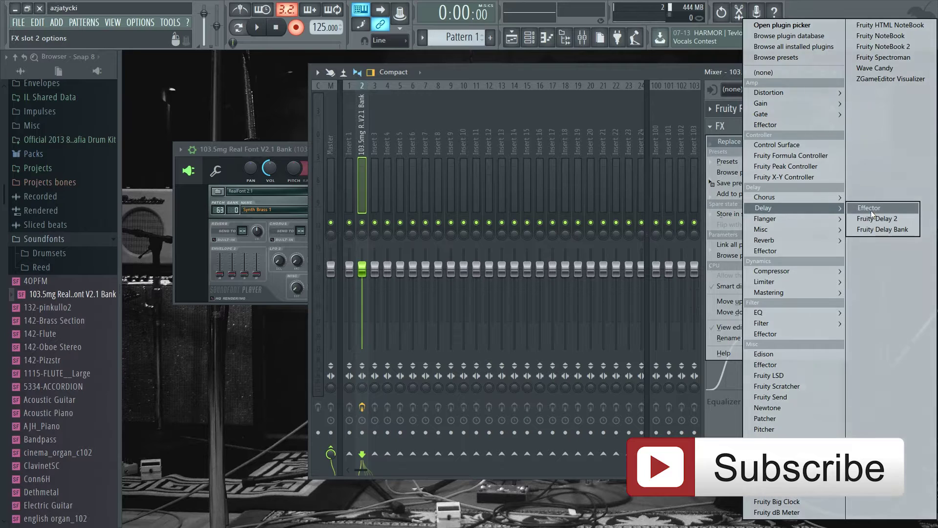
click(877, 219)
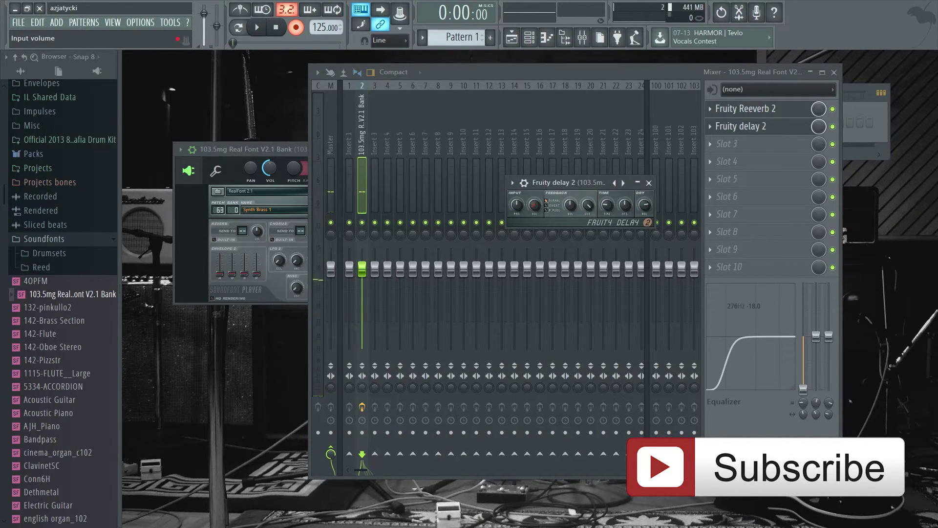
drag(534, 206, 534, 192)
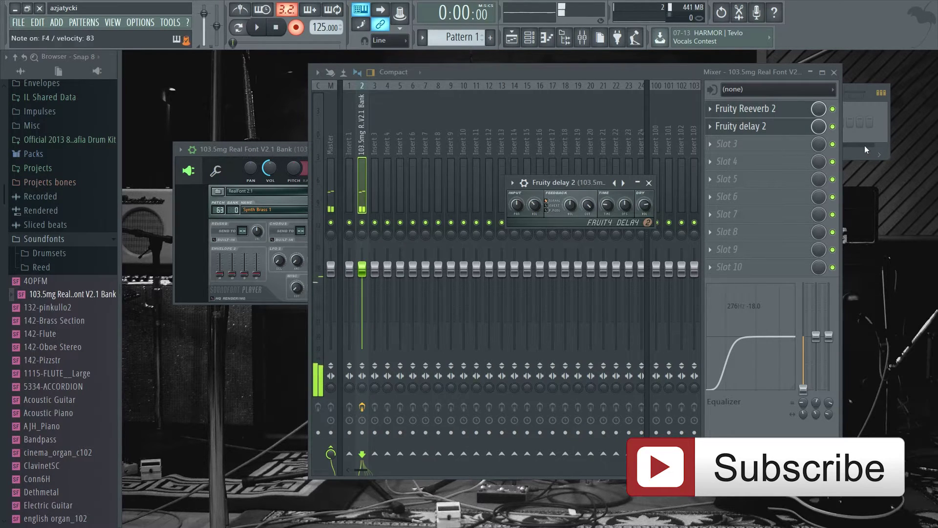
click(835, 73)
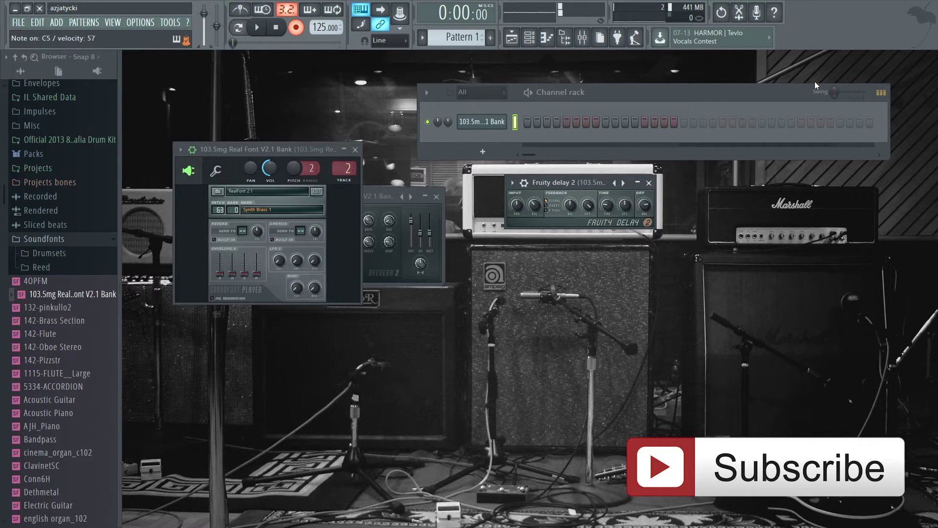
Switch the 103.5mg Real Font V2.1 Bank channel to the Harp patch and audition it with reverb and delay
click(259, 210)
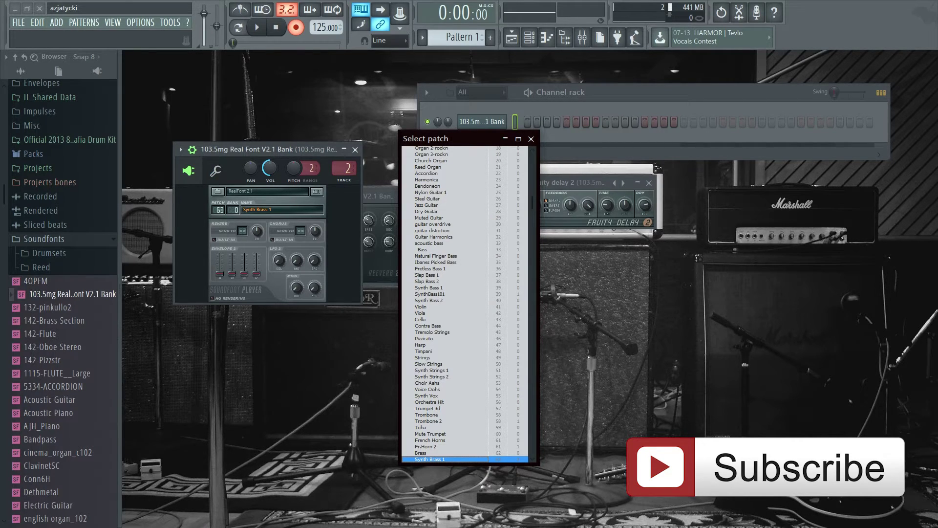
scroll(436, 325, down, 1)
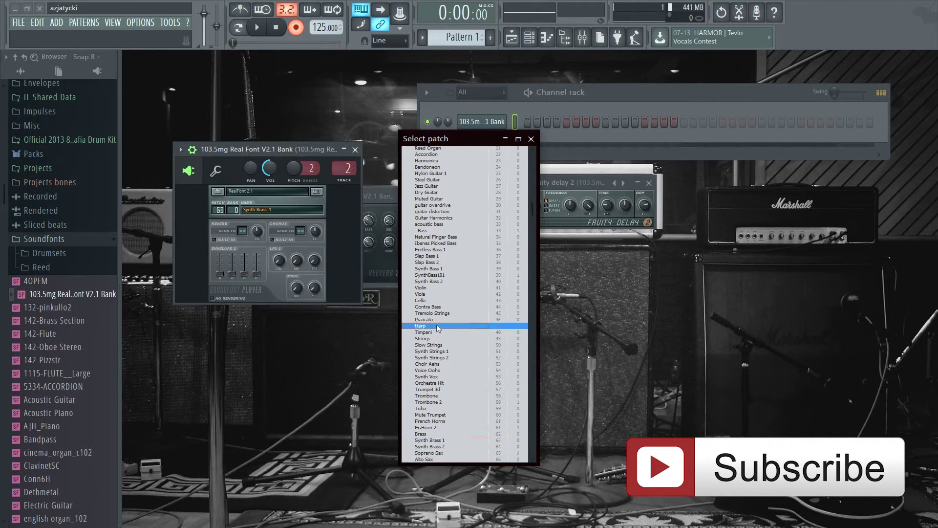
click(437, 325)
key(n)
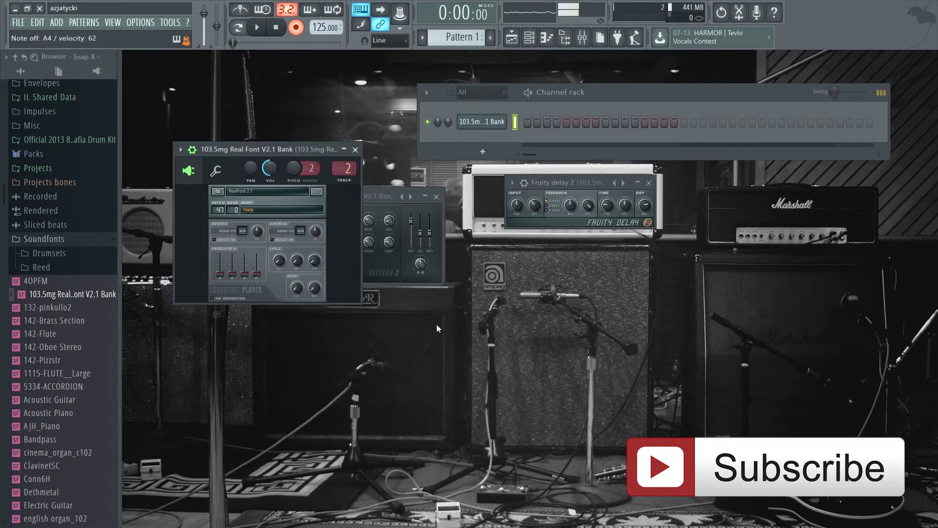
key(d)
key(z)
Switch the 103.5mg Real Font V2.1 Bank channel to the Recorder patch and audition it
click(297, 213)
scroll(441, 333, down, 2)
scroll(441, 334, down, 8)
scroll(452, 407, down, 2)
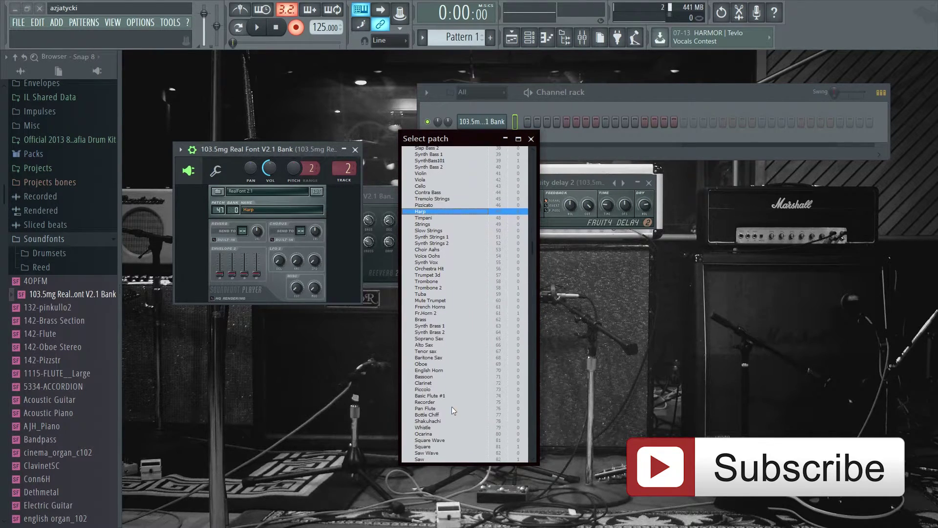
double_click(441, 402)
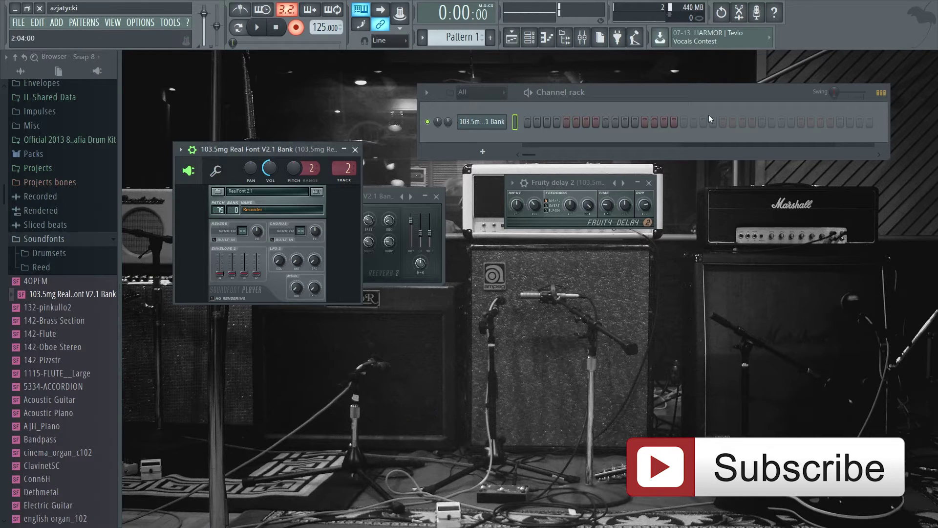
Audition the Sitar patch of 103.5mg Real Font V2.1 Bank, followed by the Banjo patch
click(283, 212)
scroll(485, 373, down, 10)
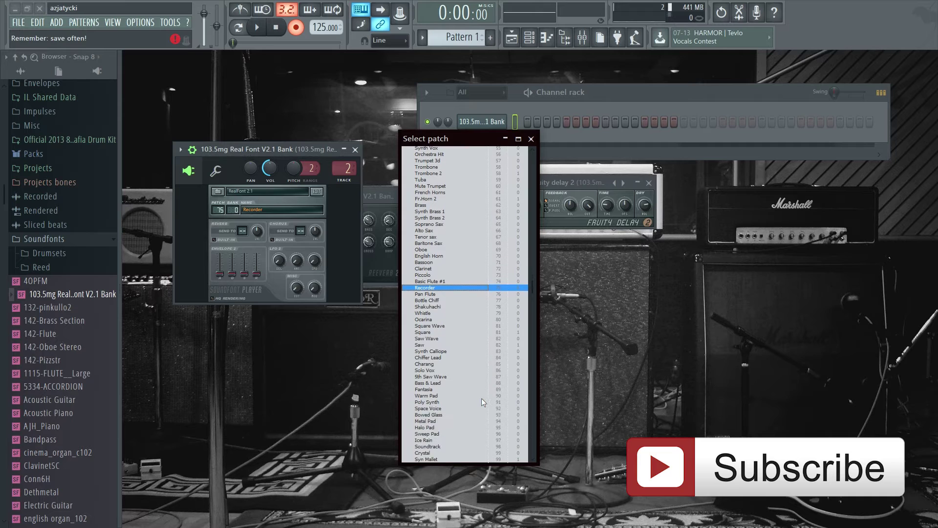
click(433, 376)
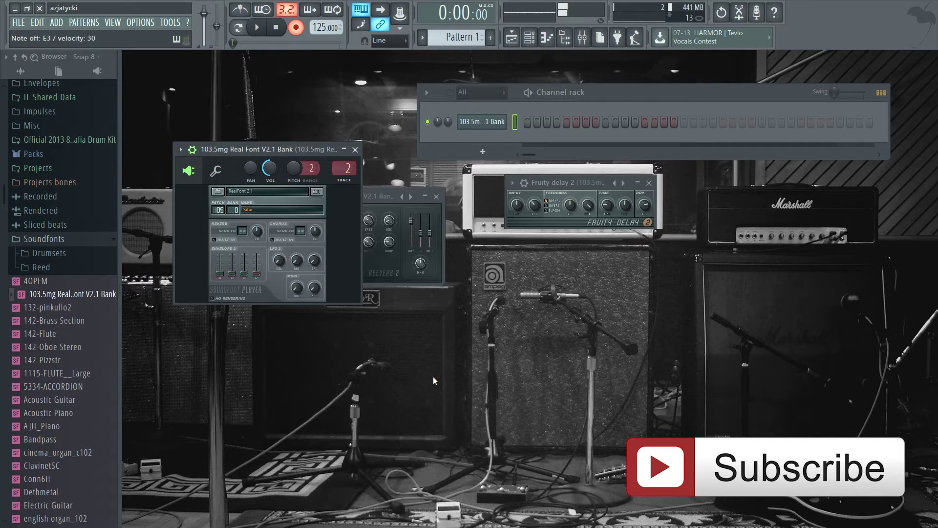
click(256, 207)
scroll(487, 345, down, 4)
double_click(426, 396)
Audition the Koto patch of 103.5mg Real Font V2.1 Bank, followed by the Kalimba patch
click(262, 210)
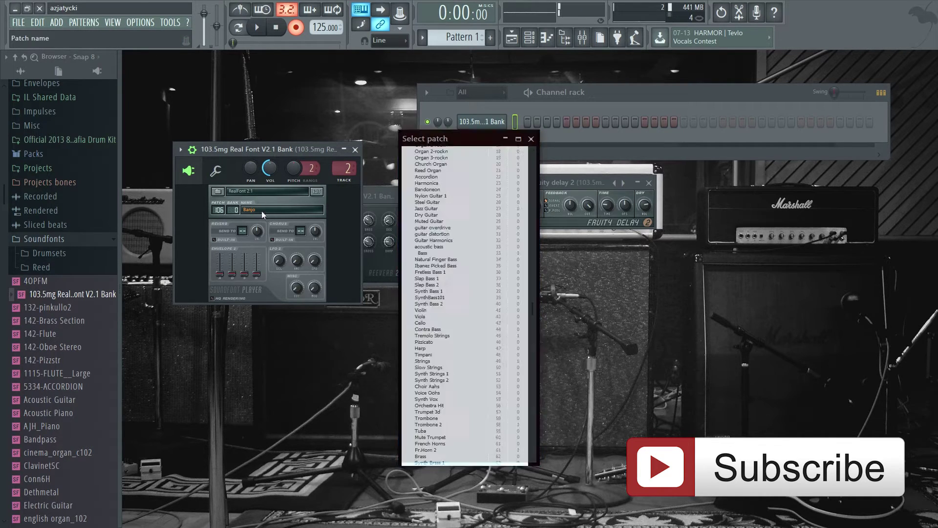
scroll(457, 338, down, 3)
double_click(445, 379)
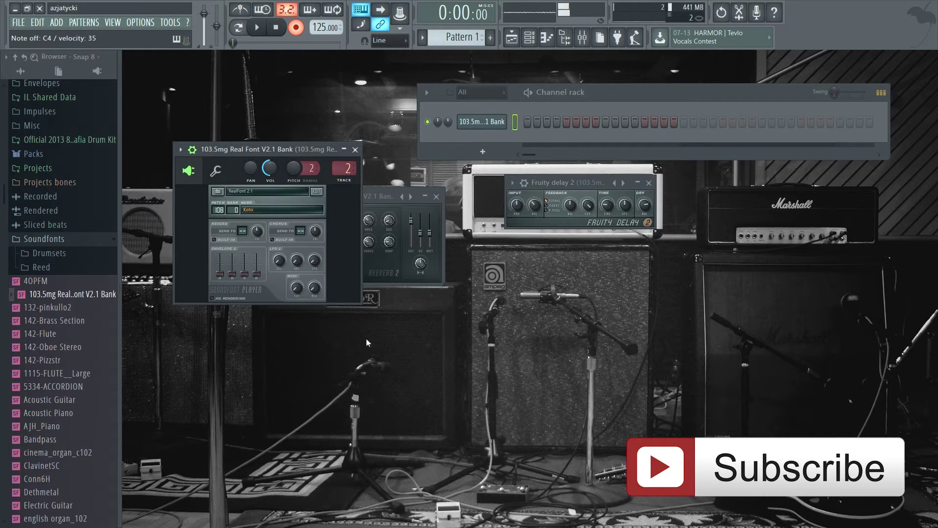
click(292, 206)
scroll(432, 380, down, 3)
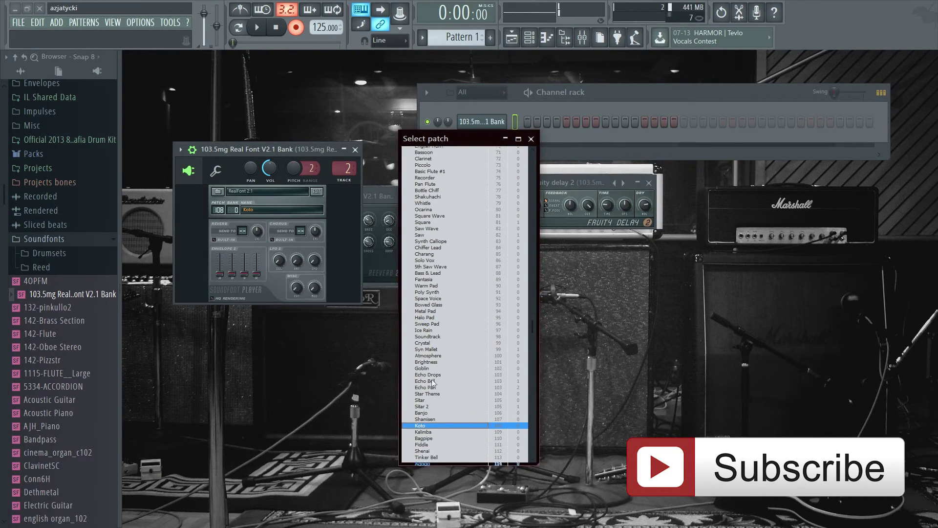
double_click(429, 424)
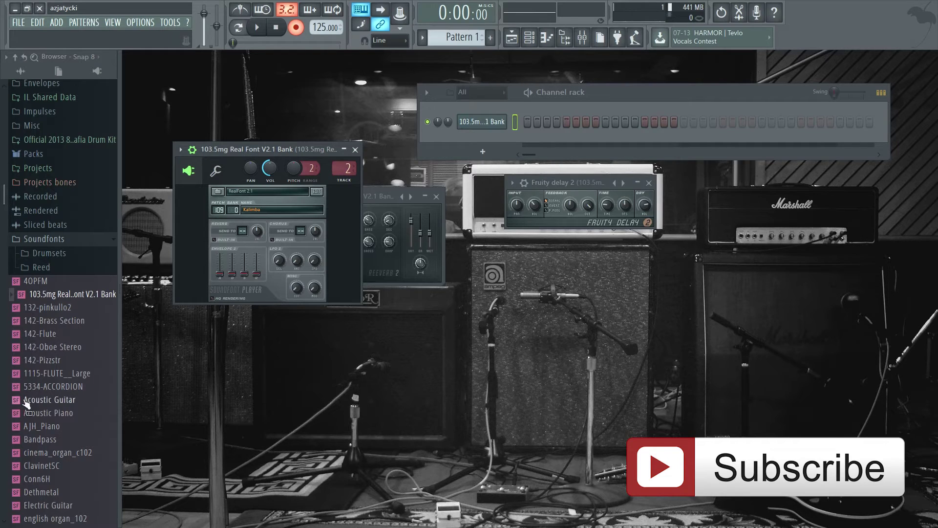
Load the Zemljak_Overture soundfont into the existing channel, open its settings, and audition the Full patch
scroll(44, 387, down, 10)
scroll(54, 367, down, 4)
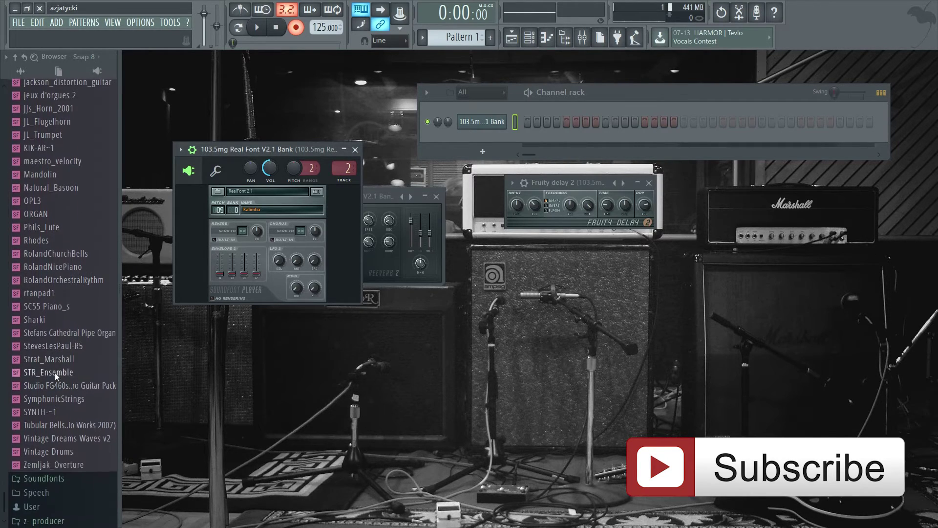
drag(78, 464, 464, 128)
click(480, 122)
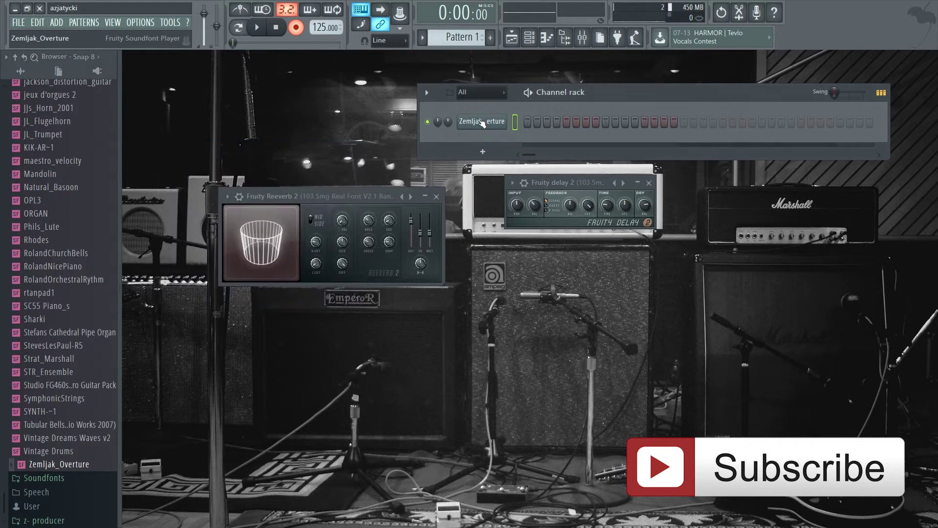
click(480, 121)
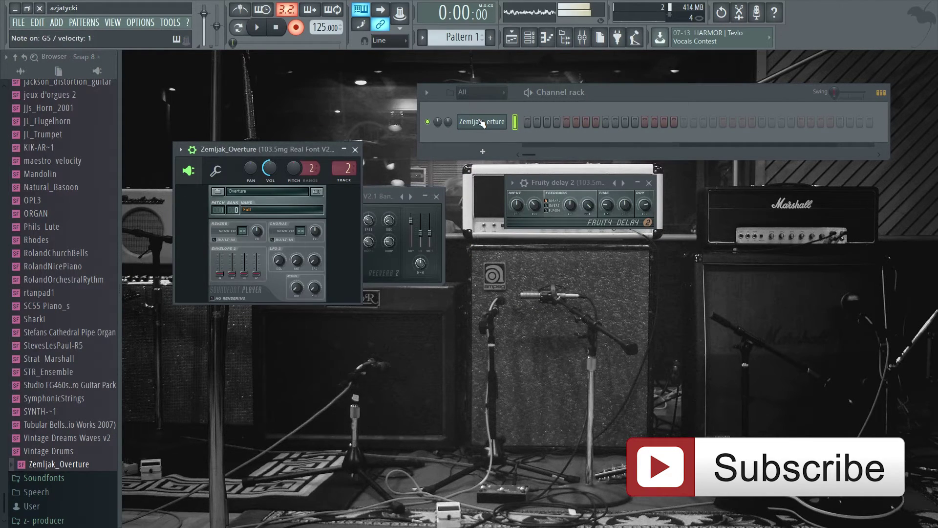
Audition the Soft patch of Zemljak_Overture, followed by the Light patch
click(270, 213)
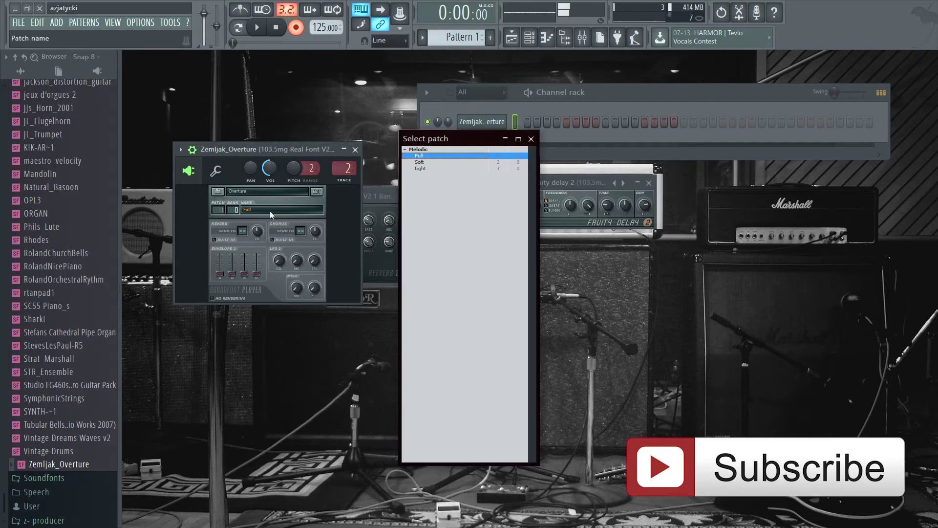
double_click(447, 162)
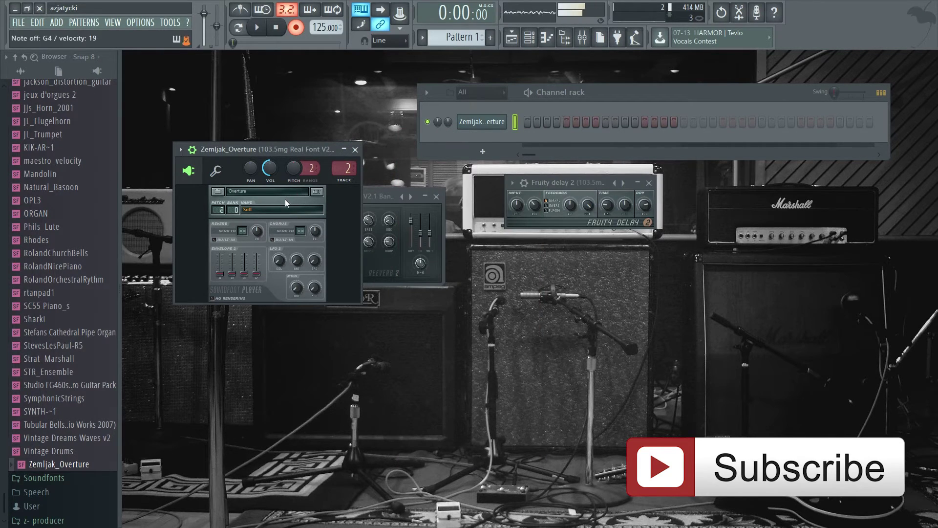
click(275, 209)
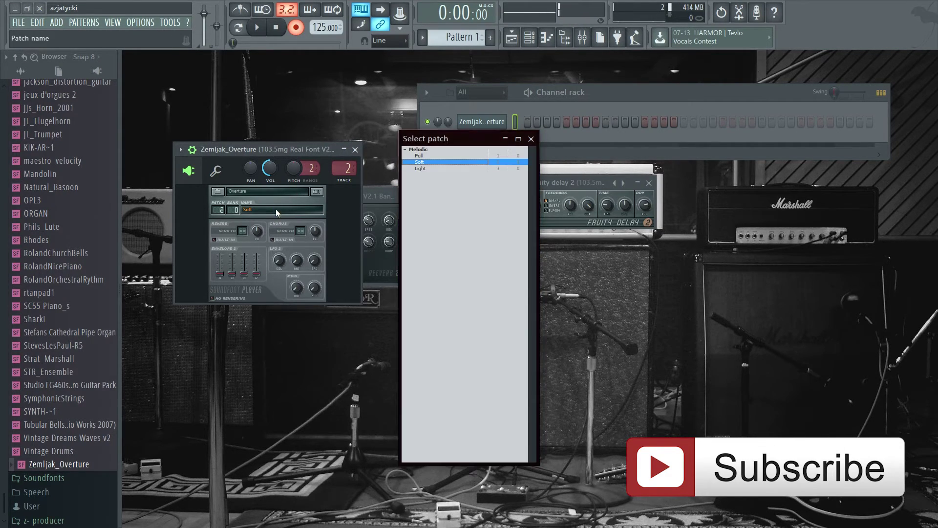
double_click(427, 168)
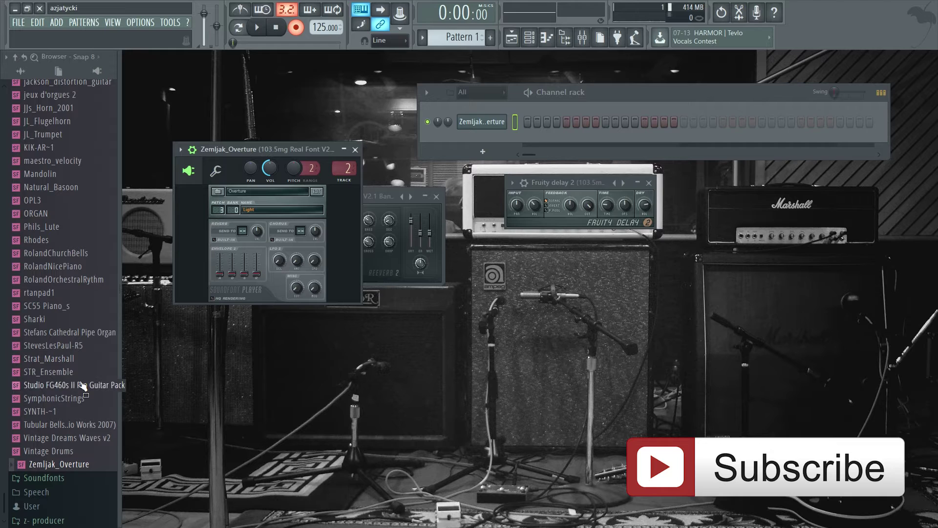
Load the Studio FG460s II Pro Guitar Pack soundfont into the channel and audition the Mega Chorus Gtr patch
drag(74, 384, 474, 122)
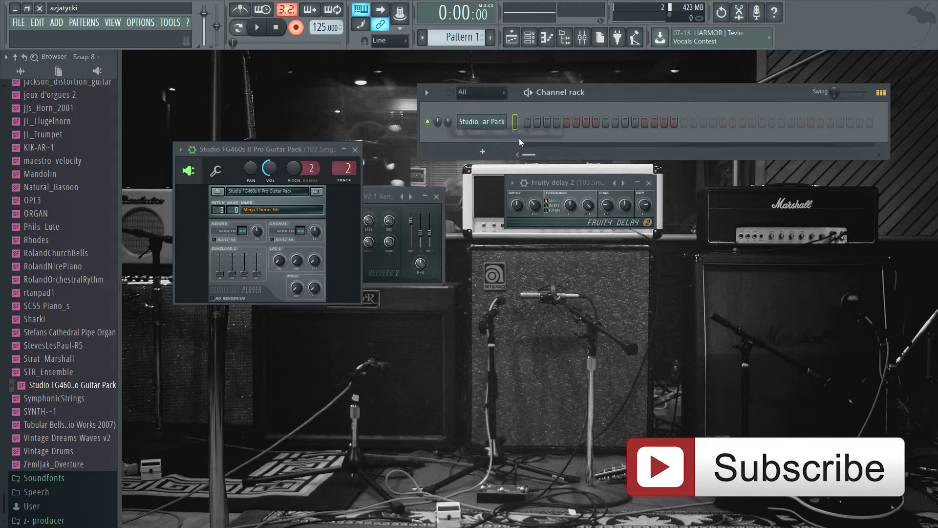
click(500, 122)
click(492, 123)
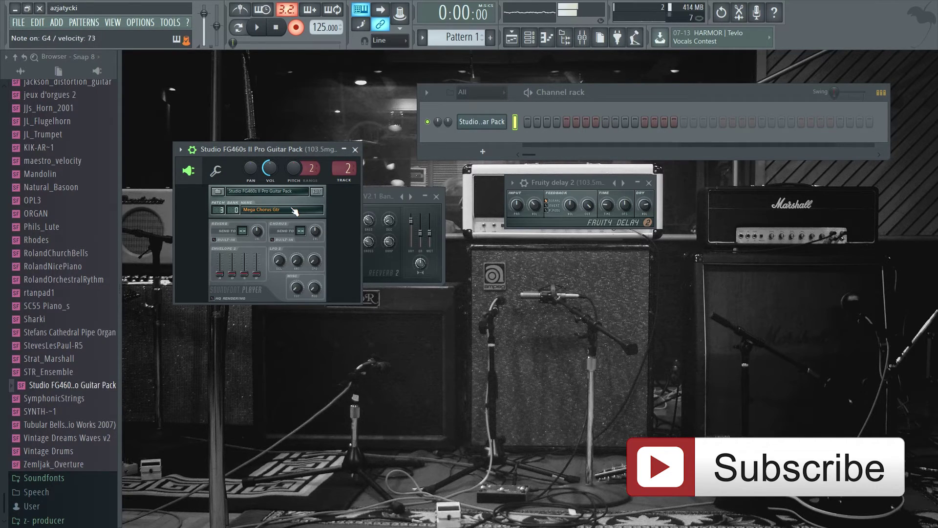
Switch the Studio FG460s II Pro Guitar Pack channel to the FG460s Pure Gtr patch, followed by Filtered Strums
click(293, 210)
click(432, 159)
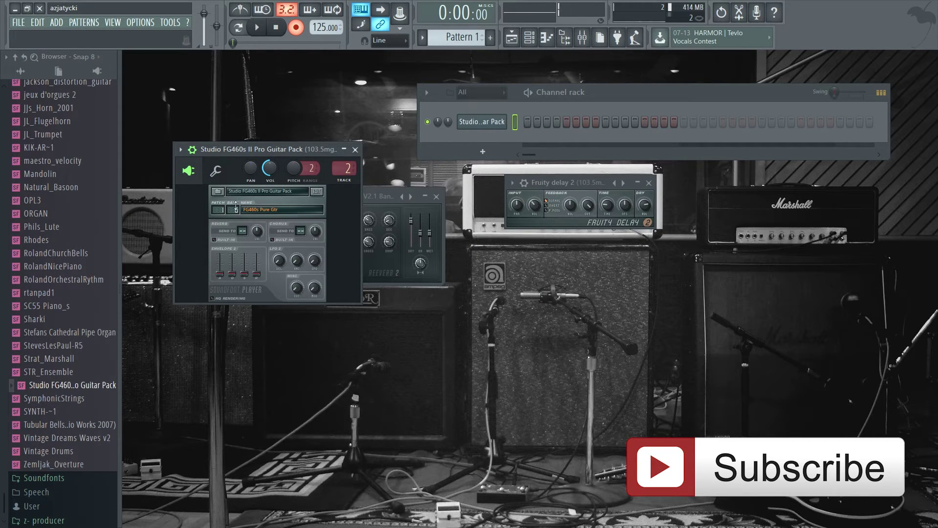
click(259, 209)
scroll(482, 338, down, 2)
click(467, 343)
click(293, 210)
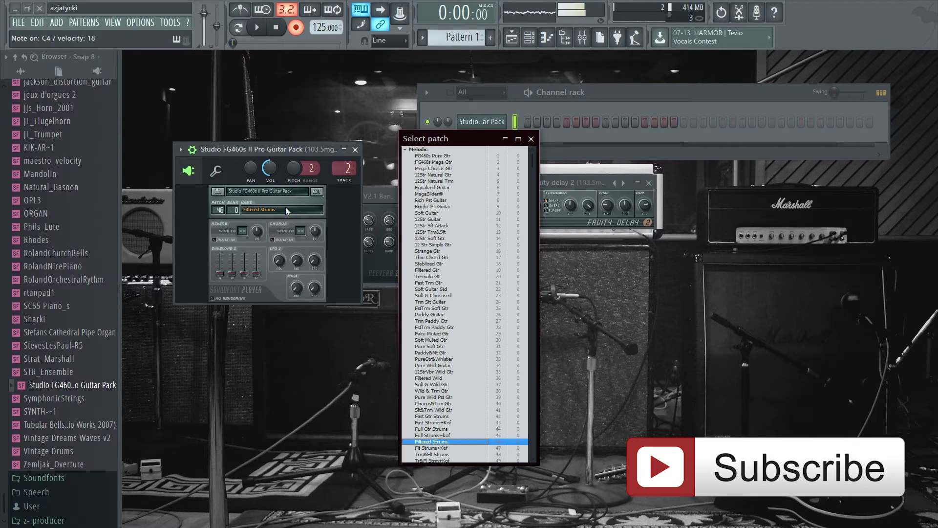
click(534, 139)
Play notes across several octaves to audition the Filtered Strums patch
key(z)
key(z)
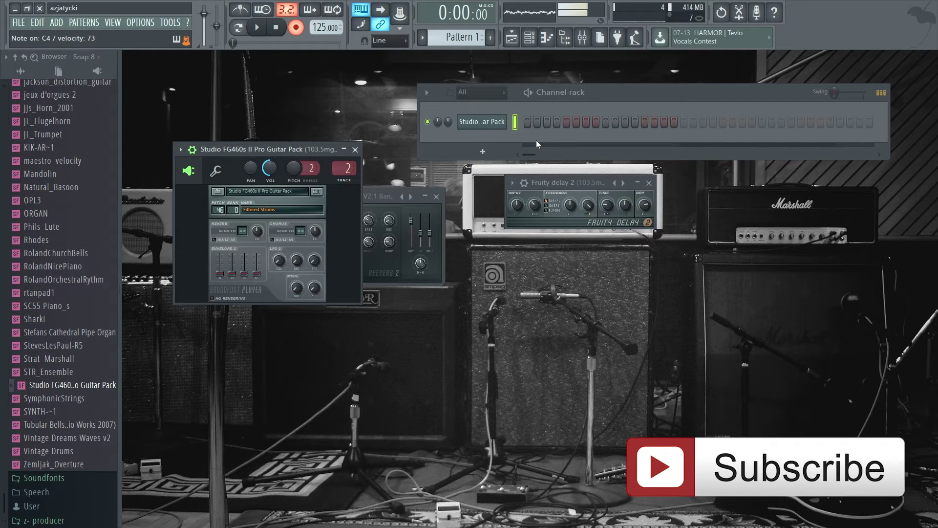
key(z)
key(z)
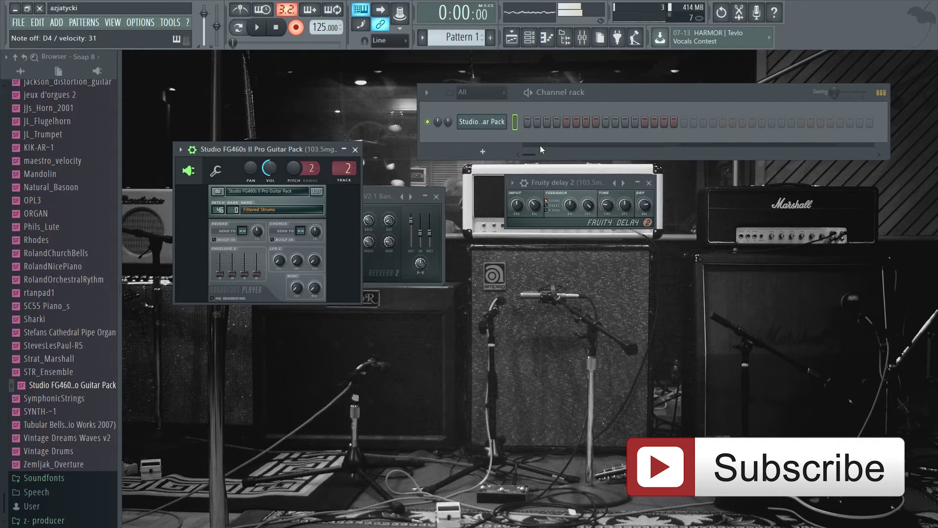
key(r)
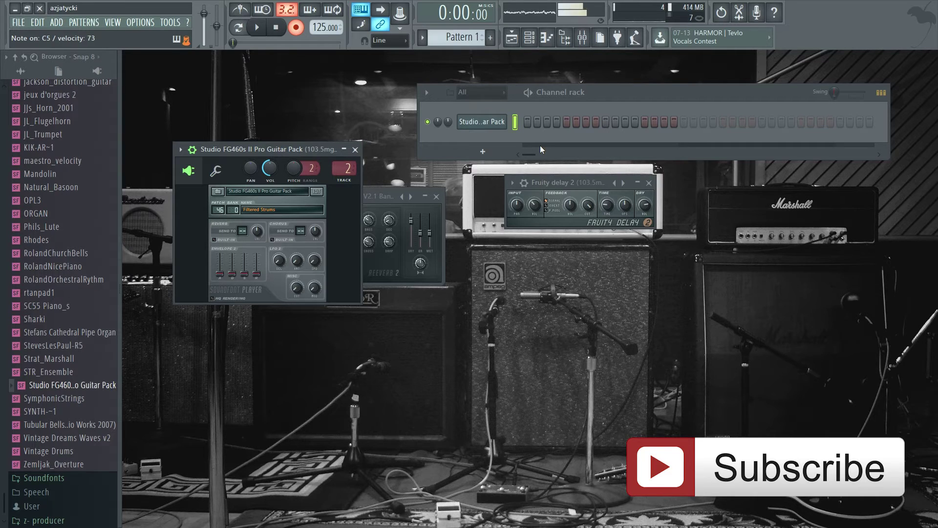
key(q)
Audition the guitar pack's ArabicFG460s patches, ending on ArabicFG460s A+
click(293, 215)
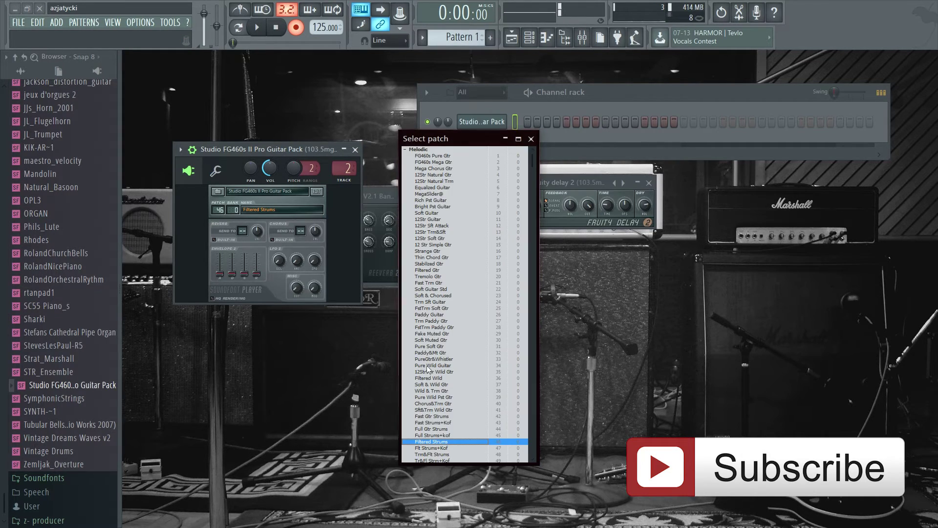
scroll(440, 410, down, 2)
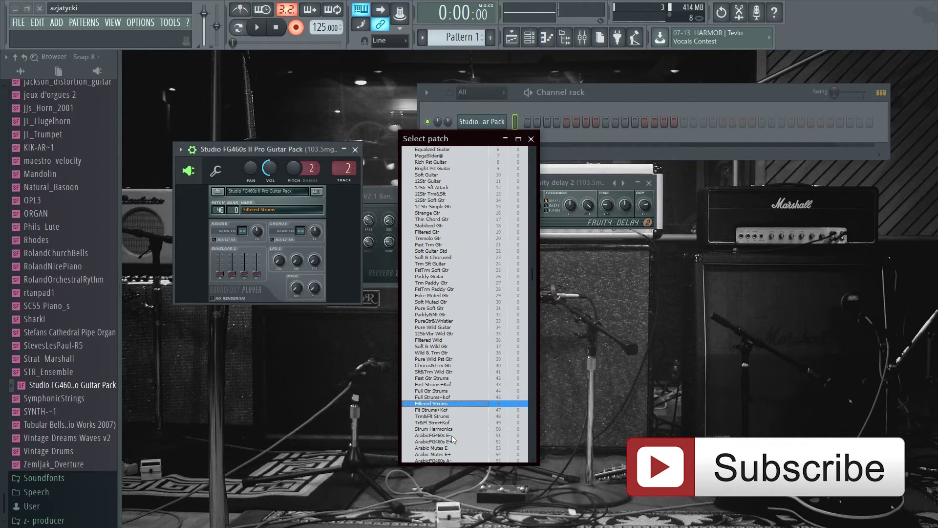
click(452, 435)
click(283, 209)
scroll(465, 376, down, 1)
click(435, 383)
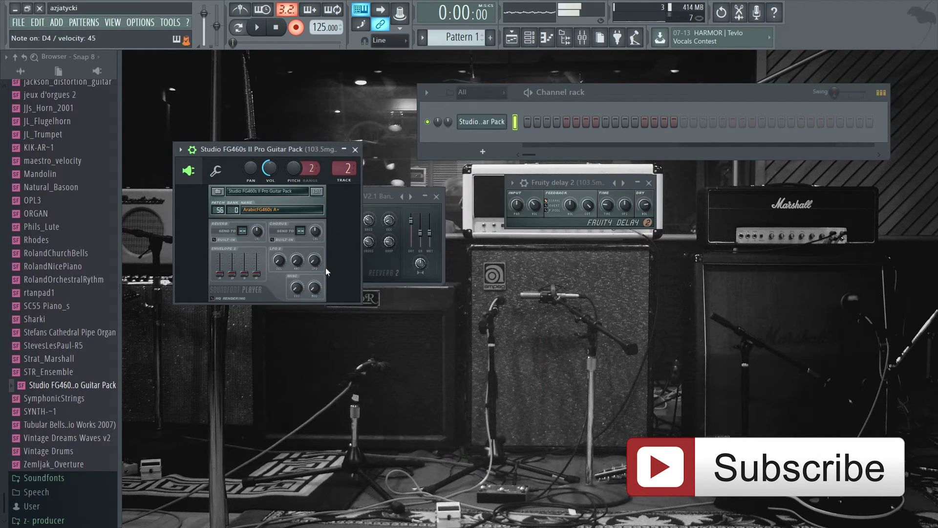
Audition the Pure Soft Gtr patch of the guitar pack, followed by 12Str Sft Attack
click(281, 210)
click(440, 300)
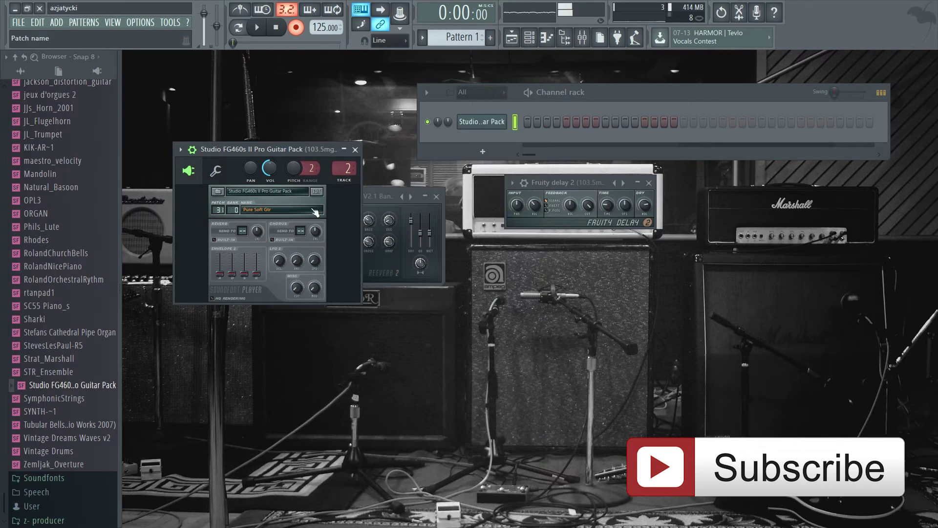
click(298, 214)
click(452, 227)
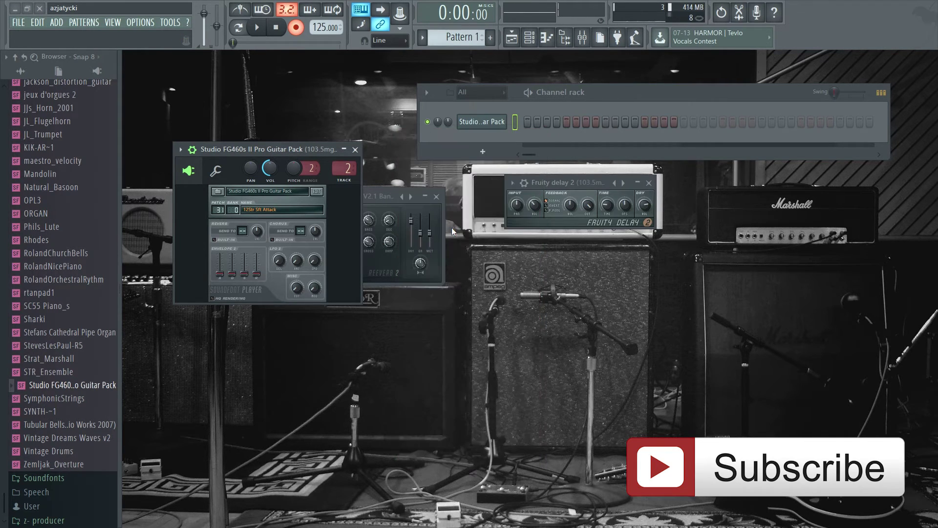
Choose the Sfx Collection patch of the guitar pack and play notes to audition it
click(263, 212)
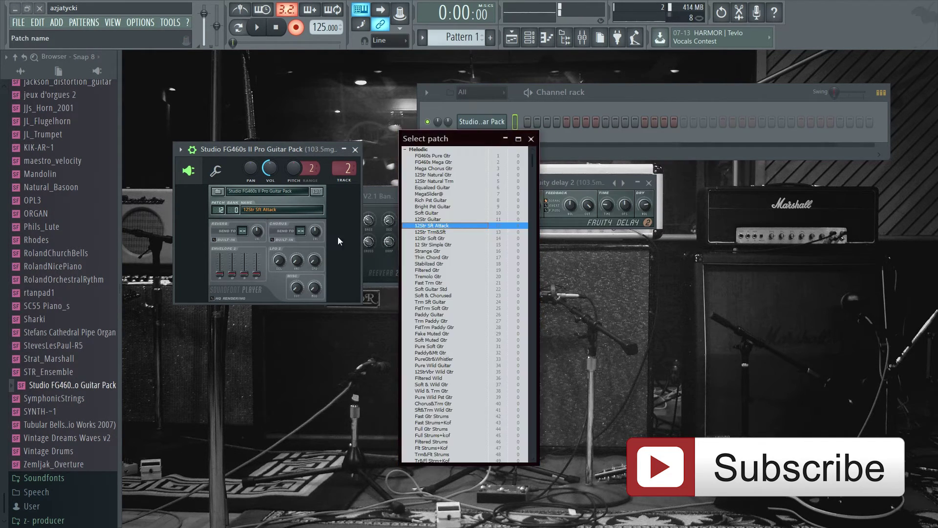
scroll(419, 271, down, 5)
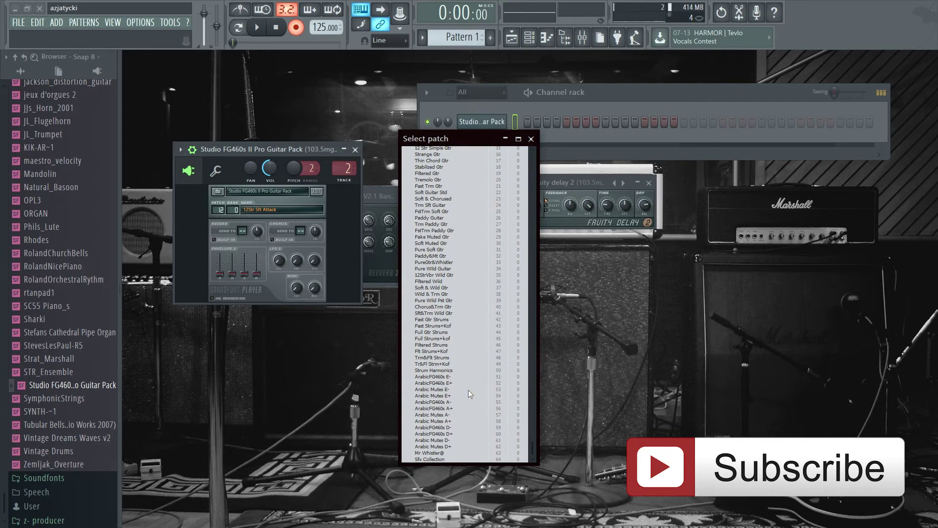
click(439, 458)
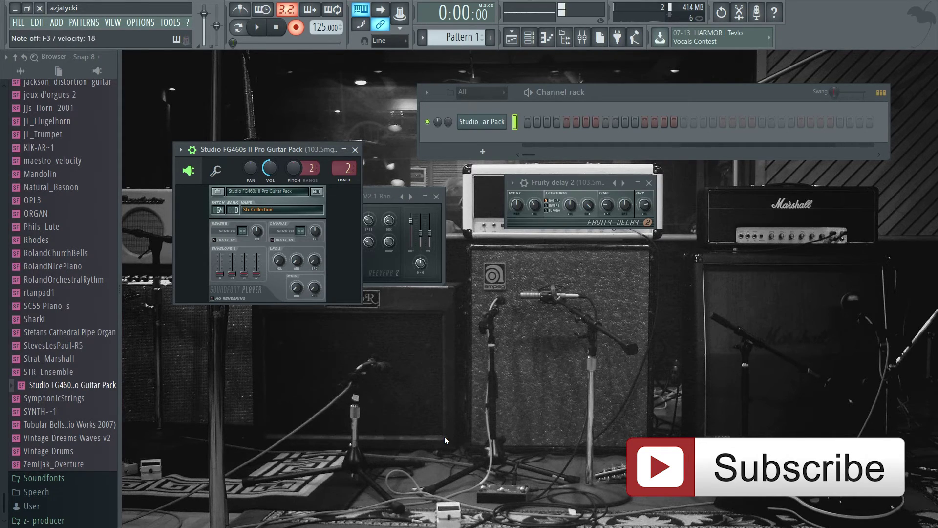
Select the Stabilized Gtr patch of the guitar pack, audition it, and close the channel settings
click(256, 208)
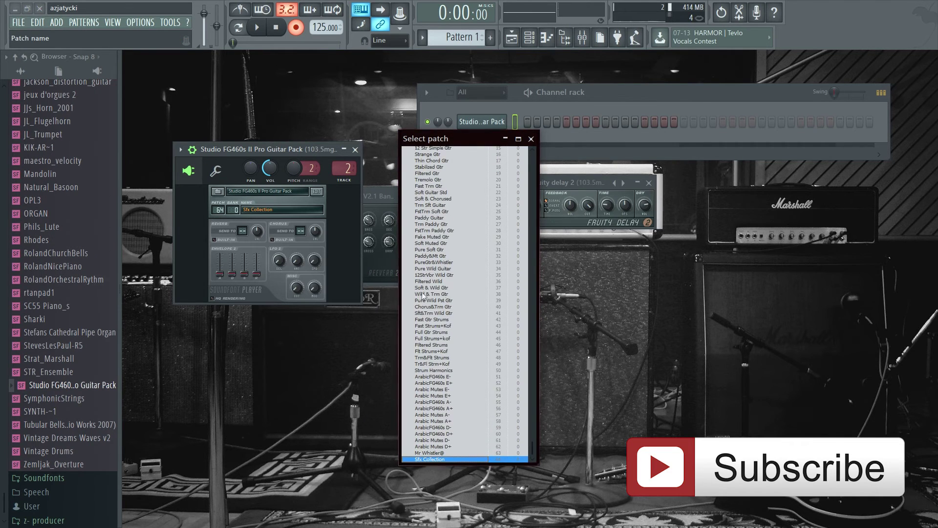
scroll(438, 245, up, 3)
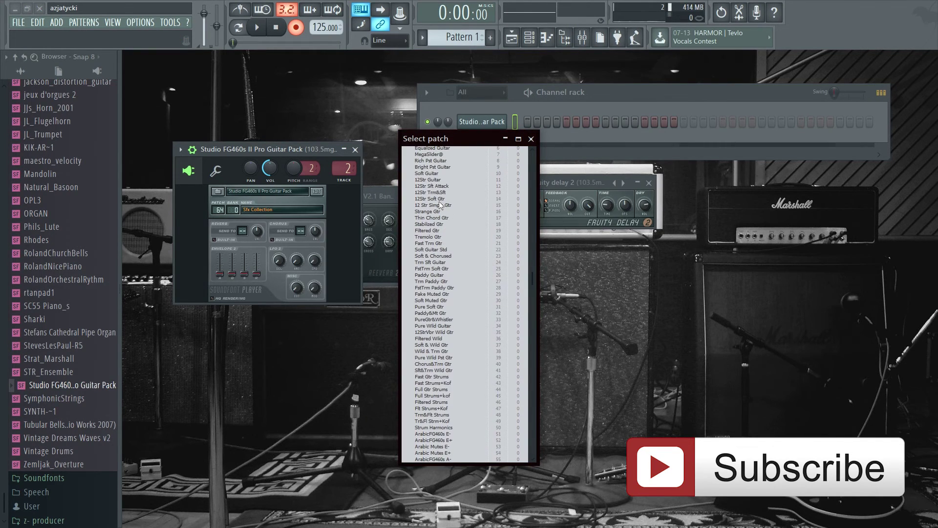
double_click(445, 222)
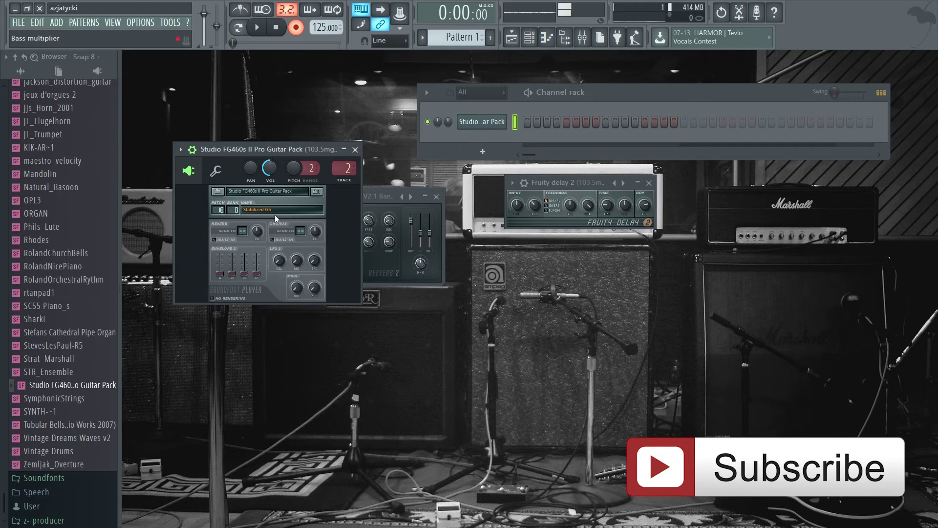
click(355, 150)
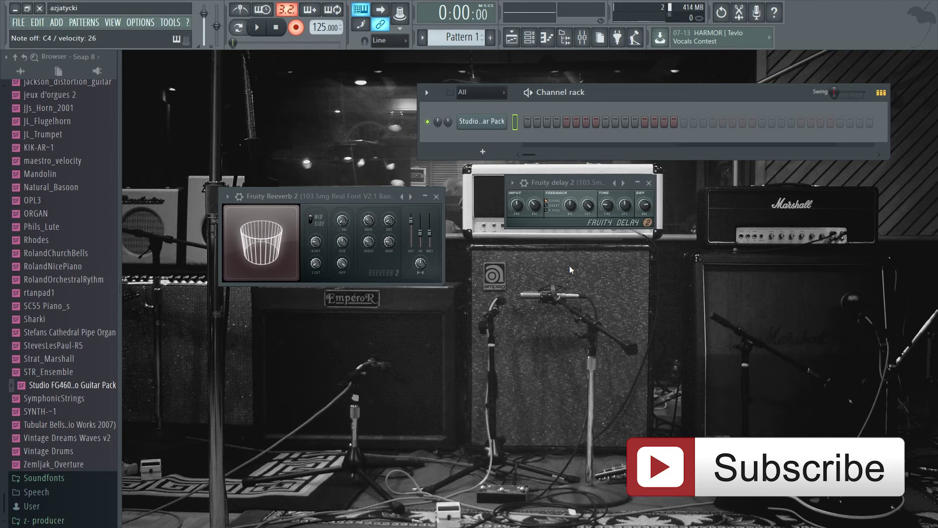
Find the english organ_102 soundfont in the Soundfonts folder, load it into the existing channel, and open its settings
click(16, 57)
click(84, 56)
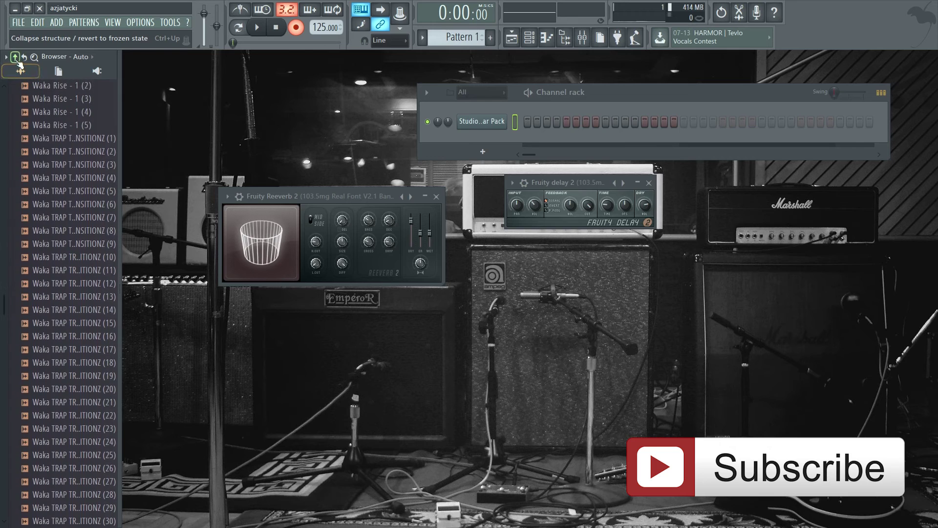
click(15, 57)
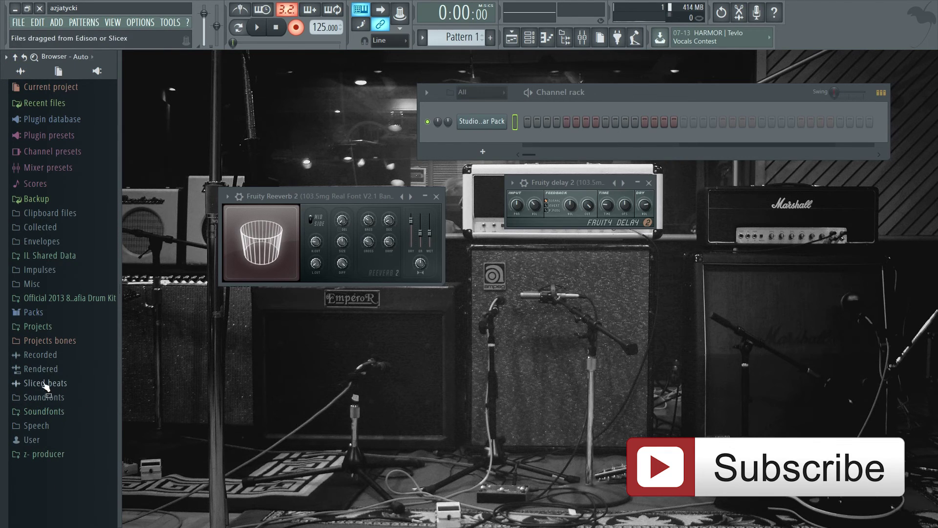
click(61, 399)
scroll(66, 366, down, 8)
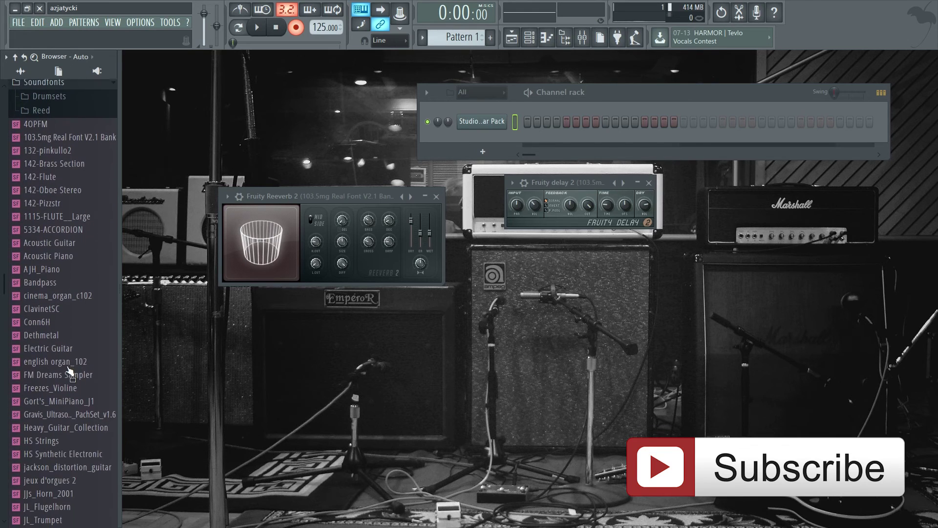
drag(63, 361, 501, 125)
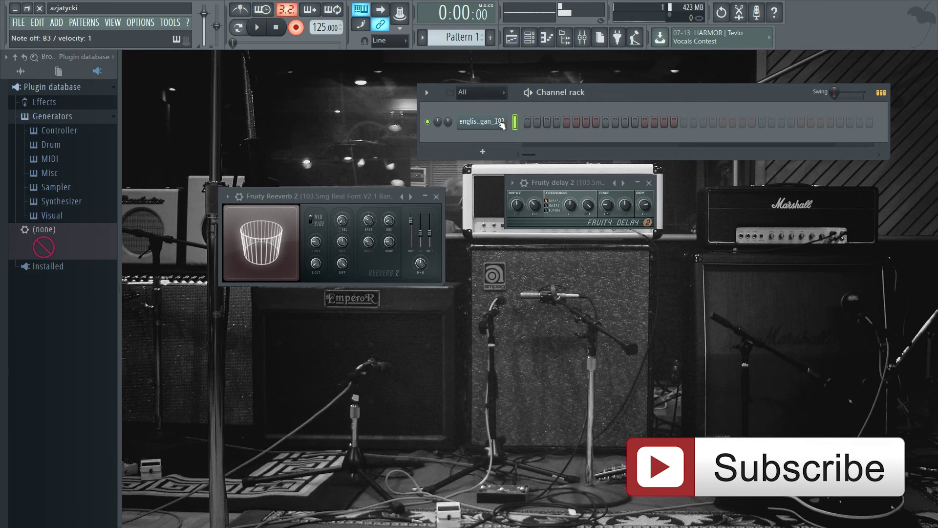
click(500, 122)
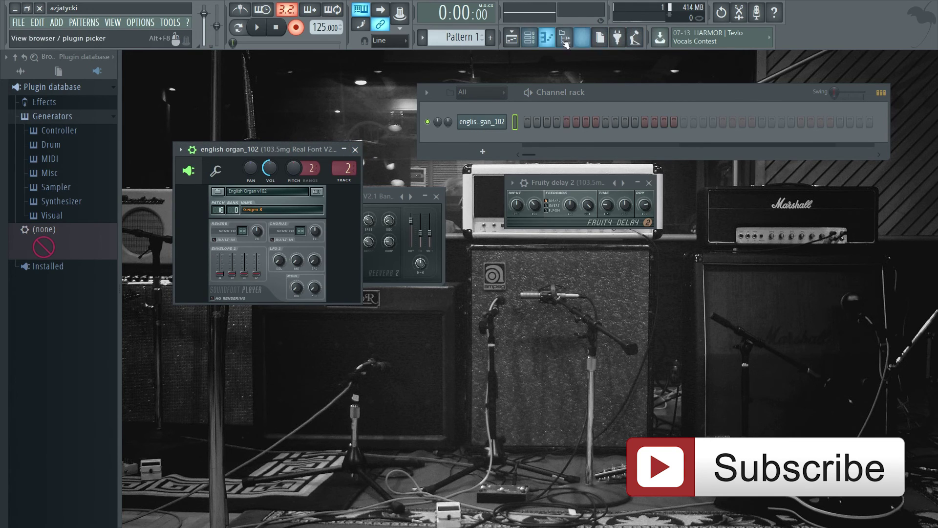
Compare the organ with and without Fruity Reeverb 2 and Fruity delay 2 by bypassing and re-enabling both effects on mixer track 2
click(582, 37)
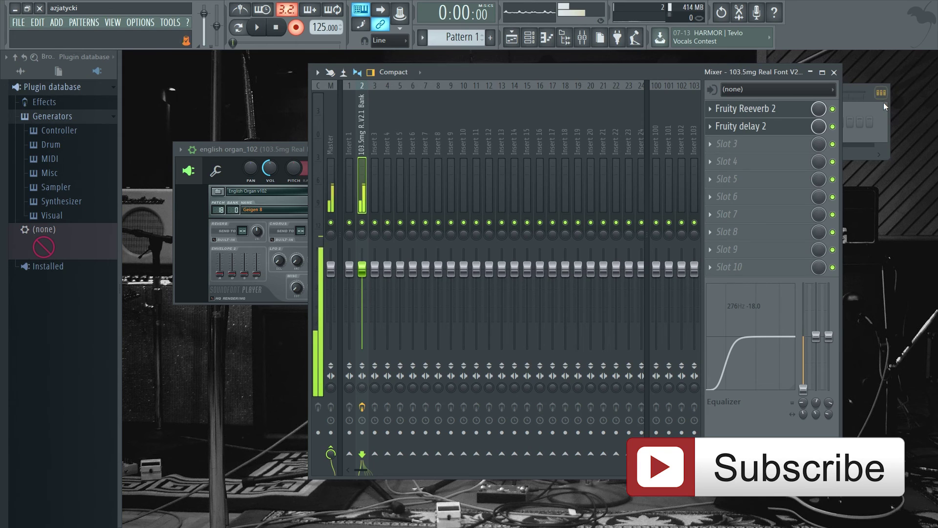
click(834, 110)
click(833, 127)
click(833, 126)
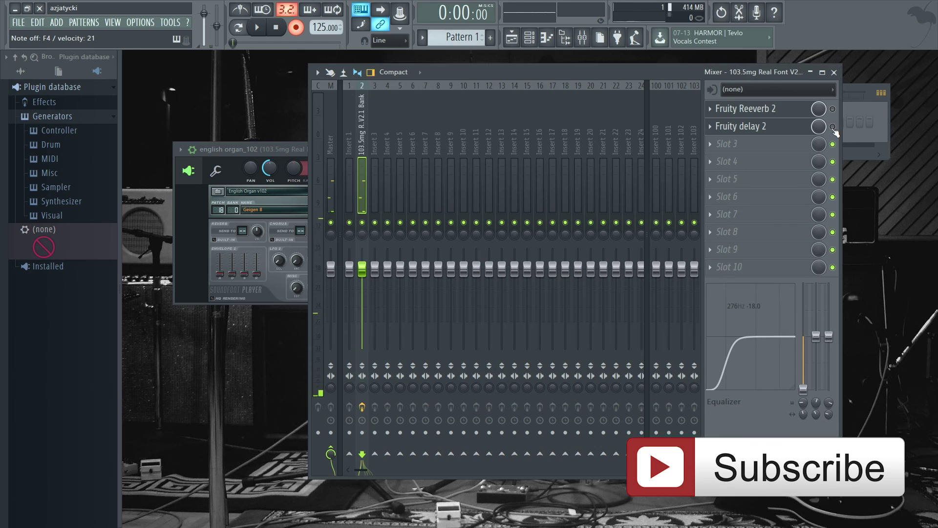
click(833, 109)
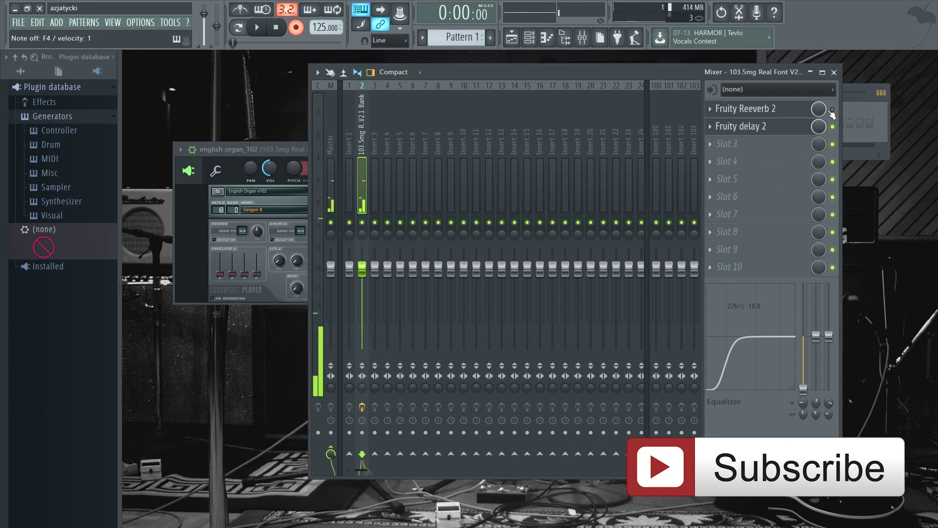
click(834, 72)
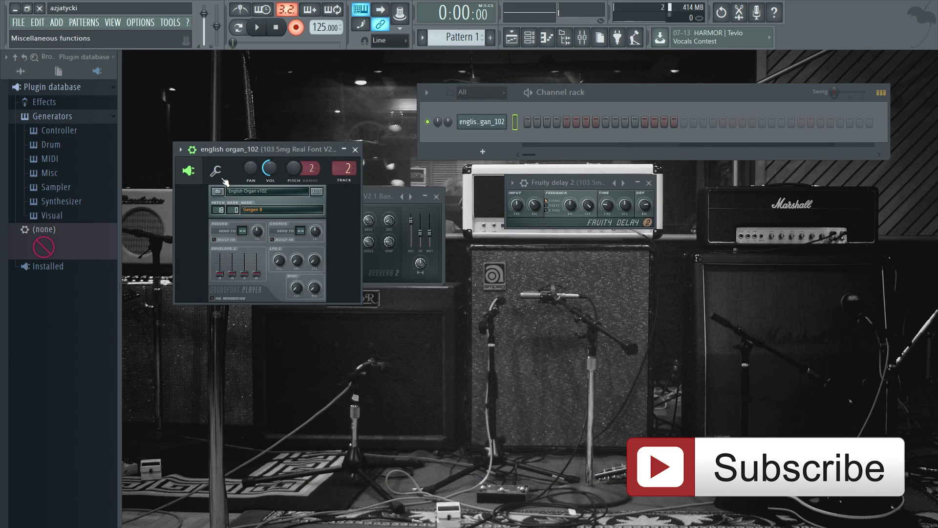